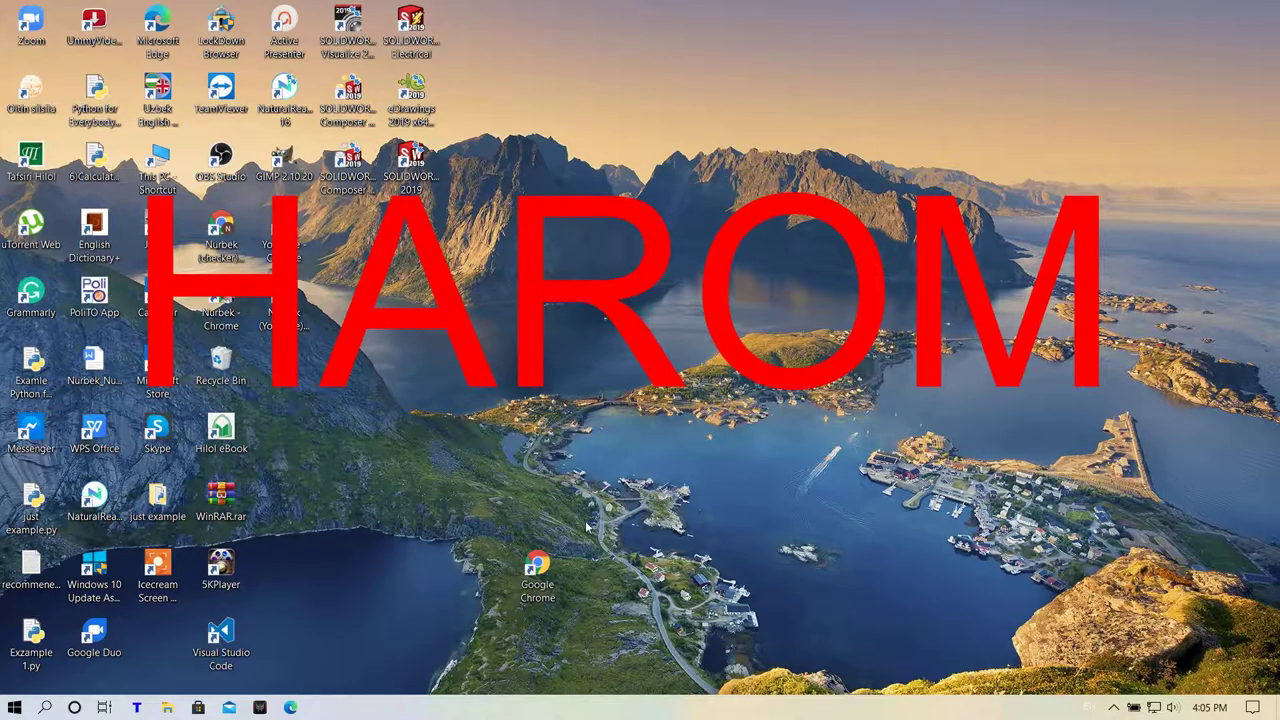
- Launch Chrome and load the InnboxG74 login page at 192.168.1.1
double_click(553, 561)
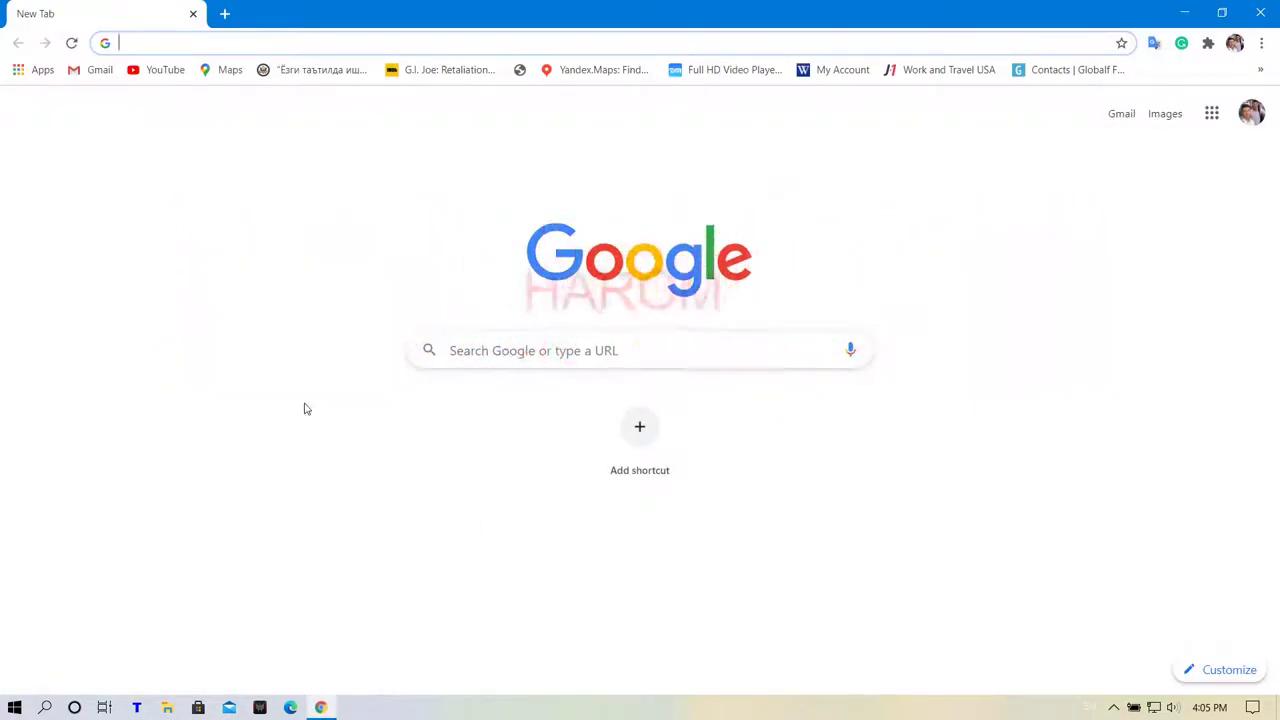
type("19")
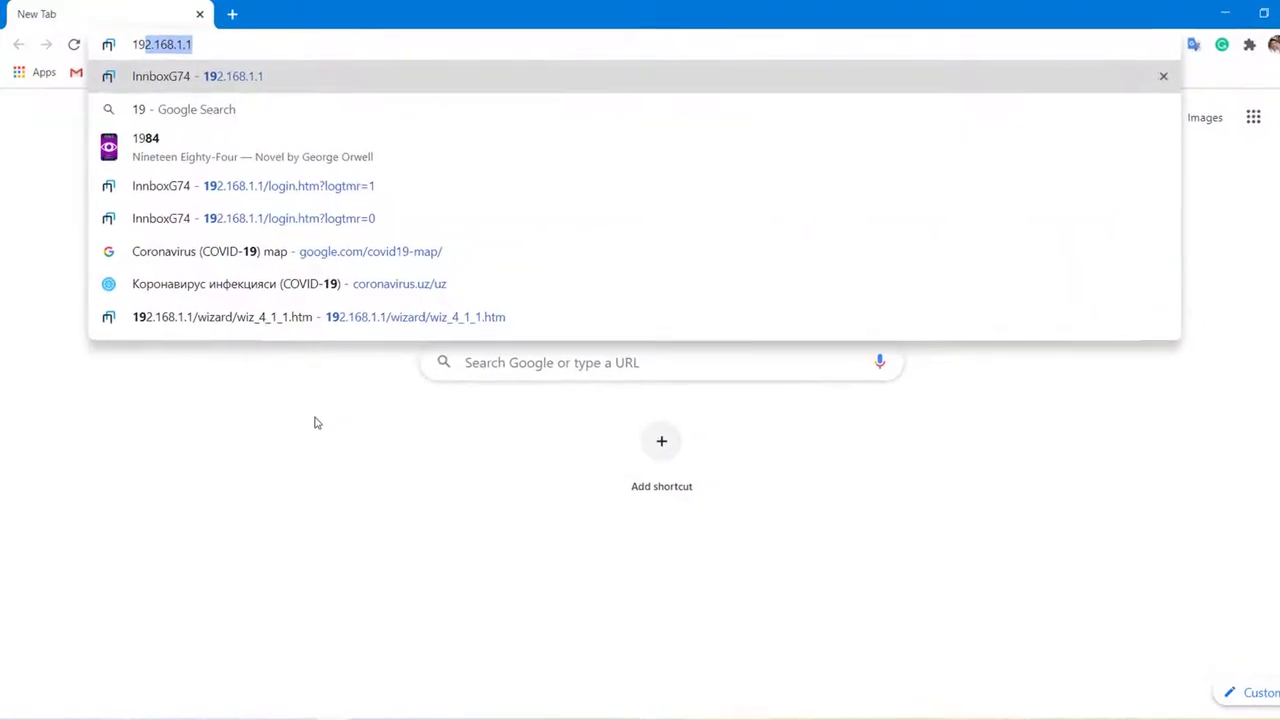
type("2")
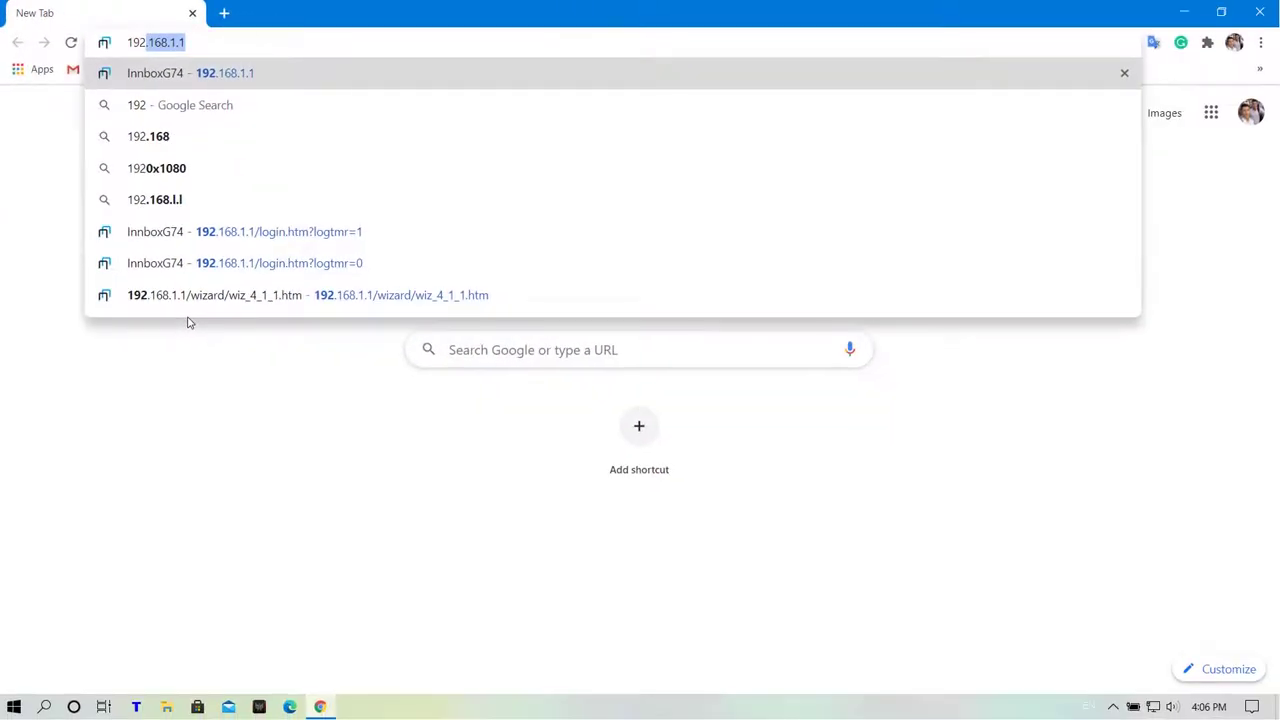
key("Return")
left_click(580, 344)
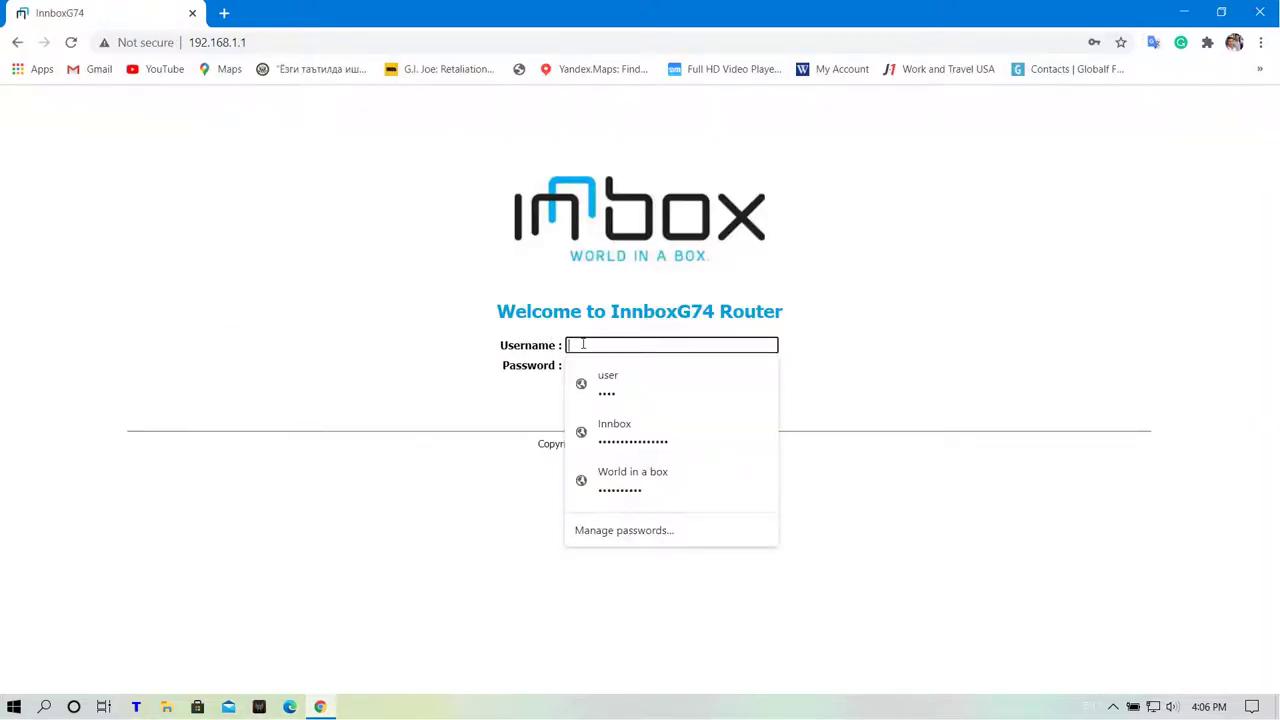
- Log in to the router with username 'user' and the router password
type("user")
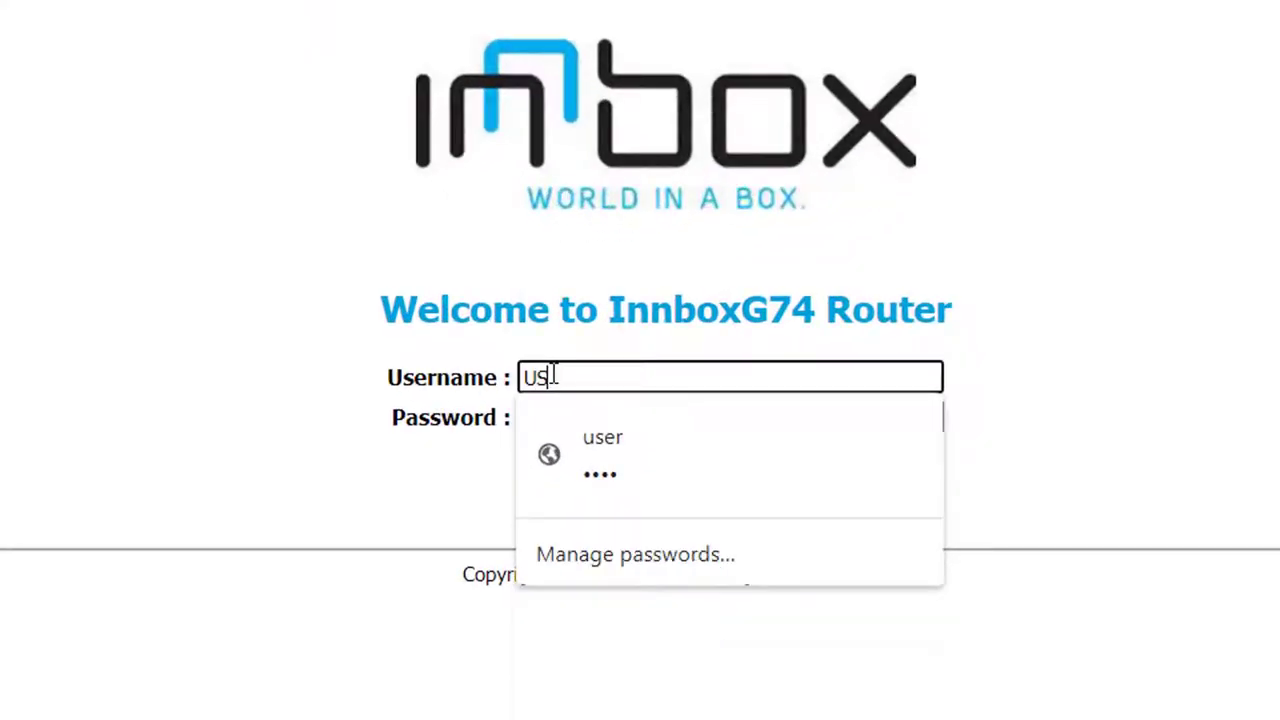
key("BackSpace")
key("BackSpace")
key("BackSpace")
key("BackSpace")
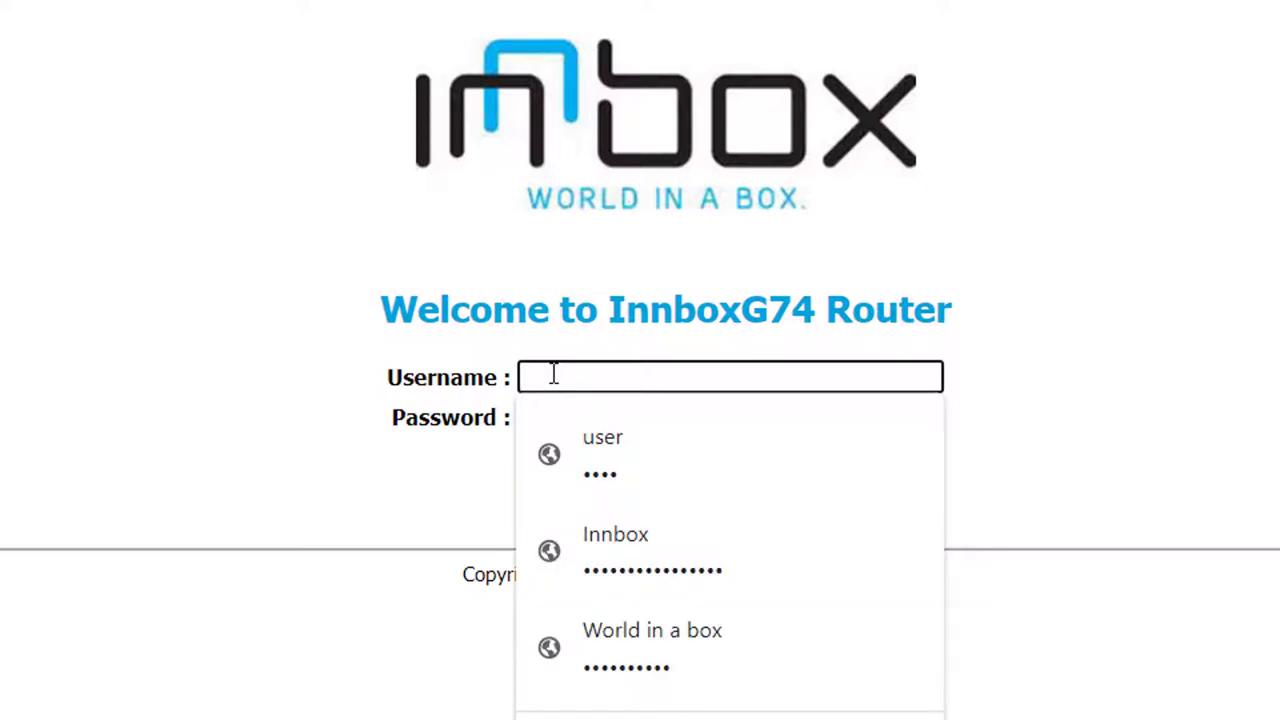
type("user")
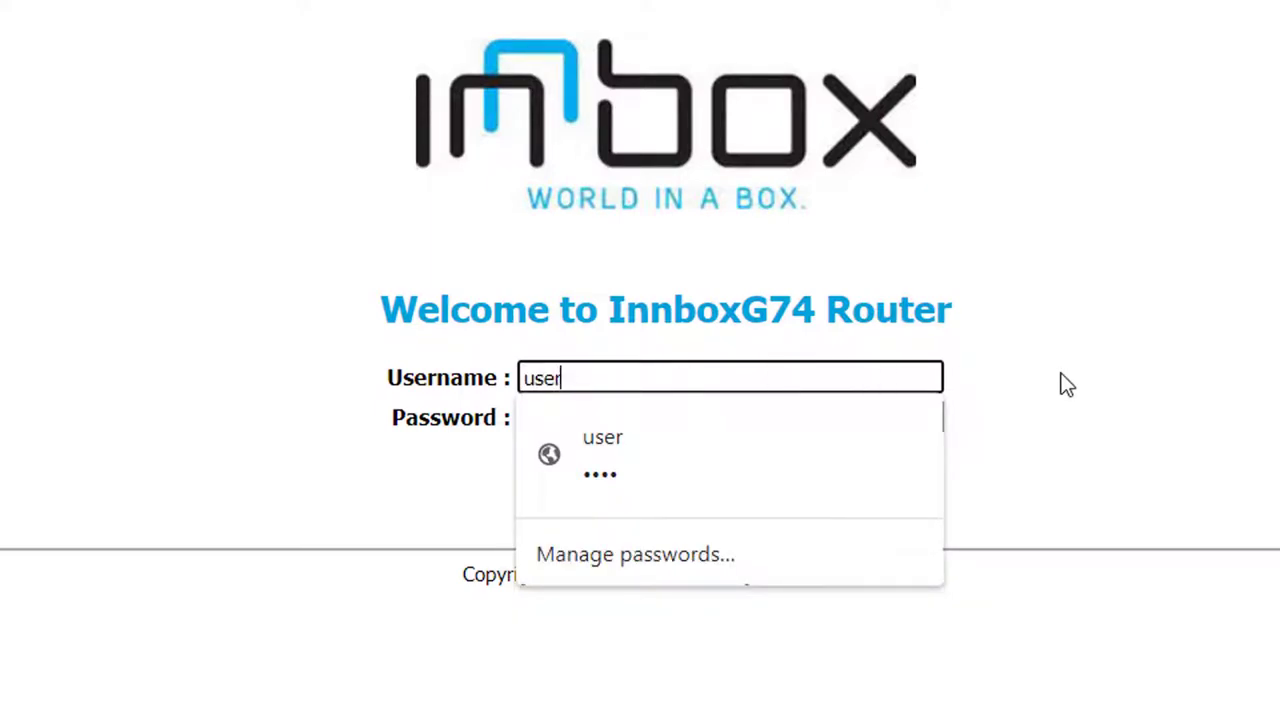
left_click(1062, 384)
left_click(898, 416)
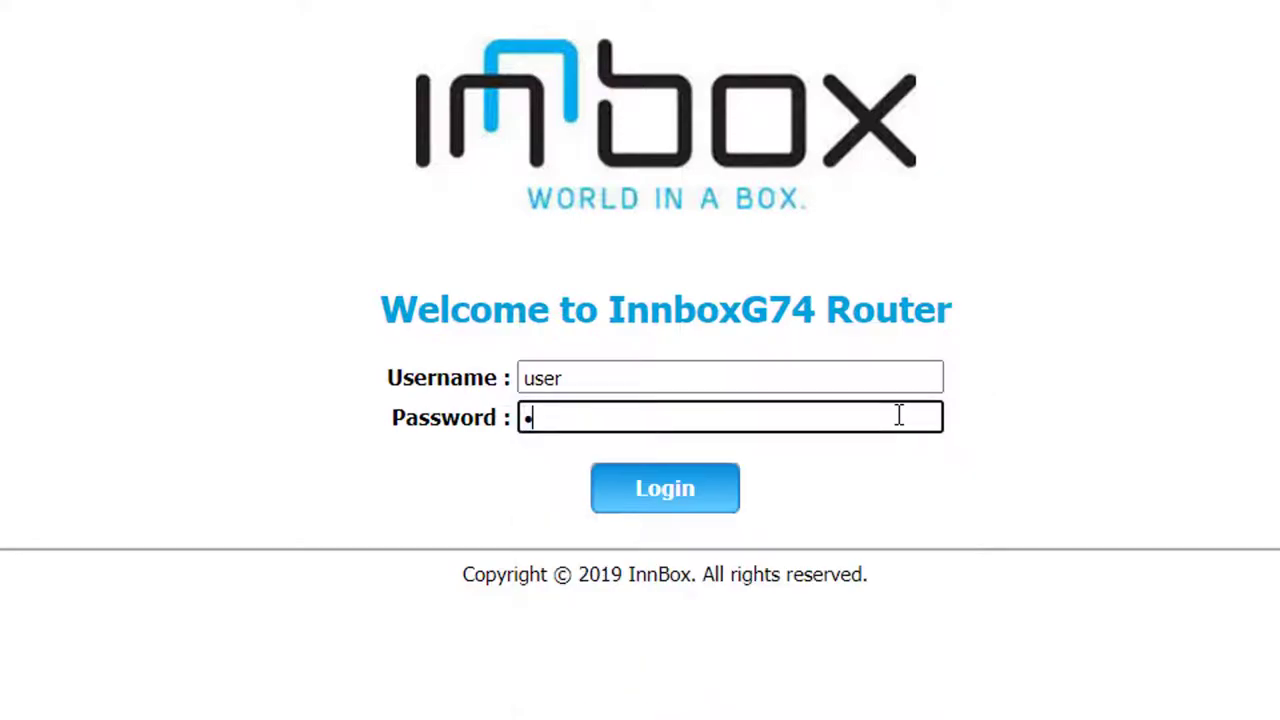
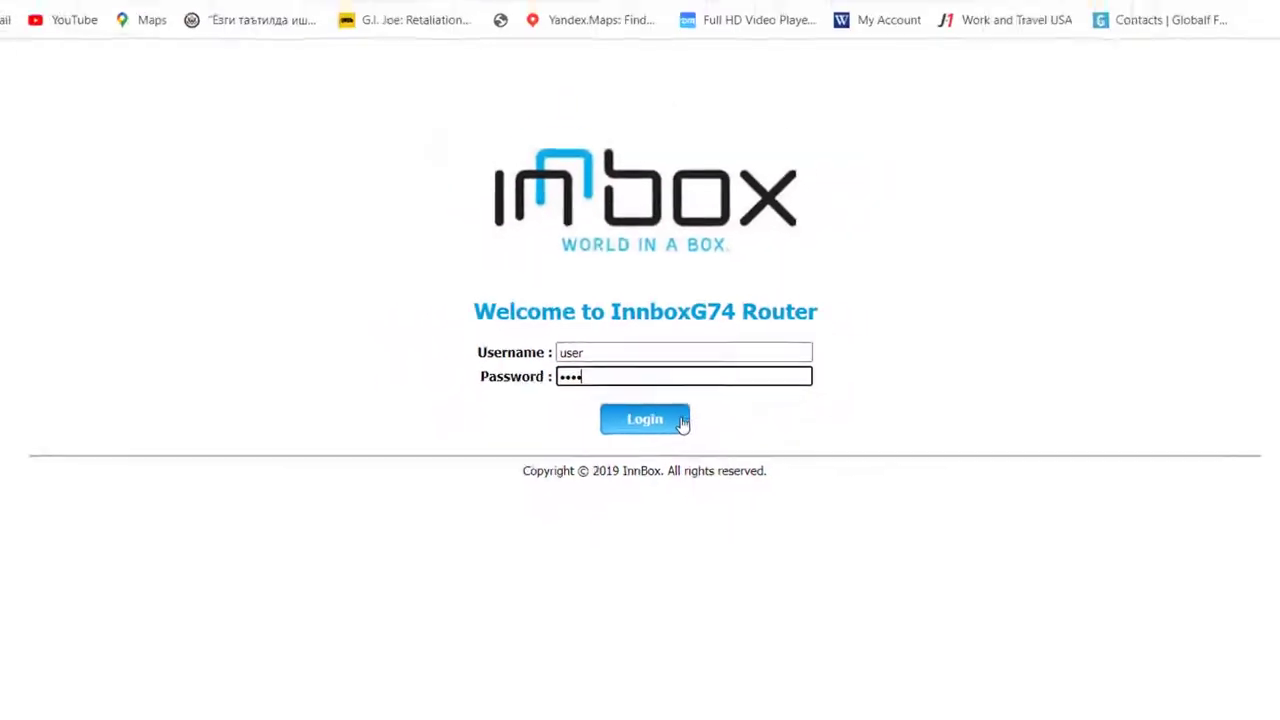
left_click(723, 494)
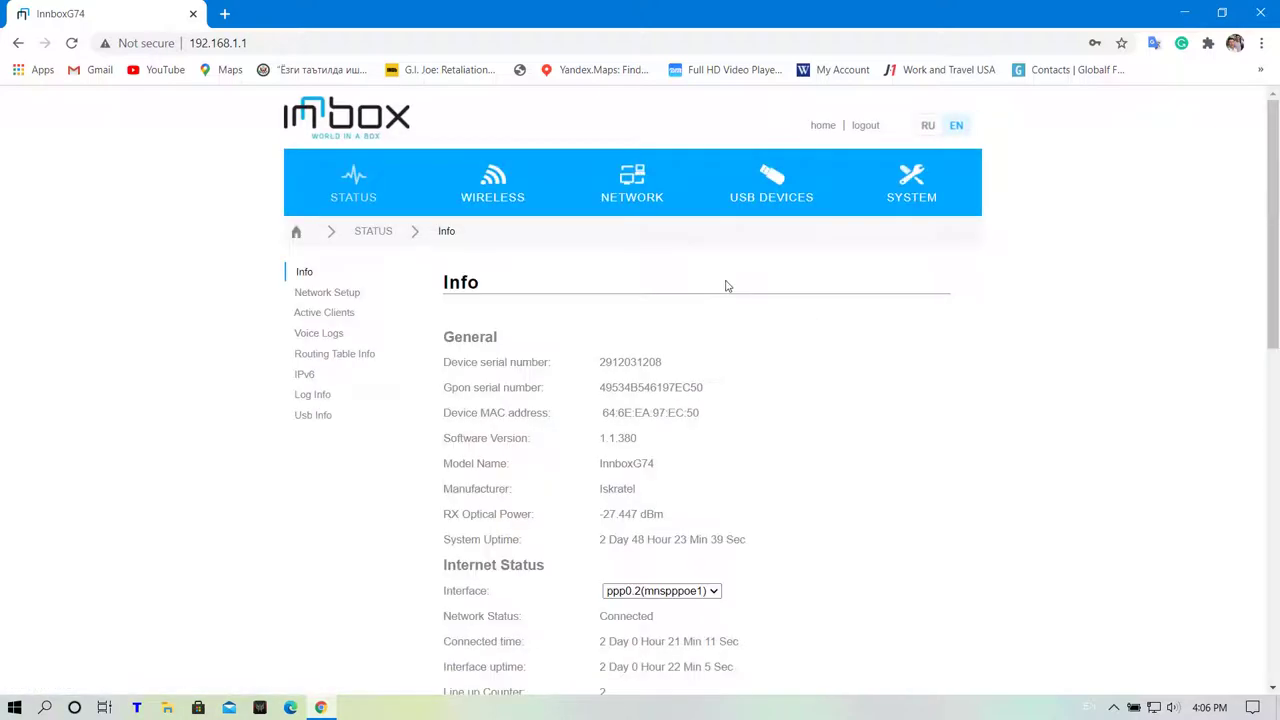
- Open the WIRELESS 2.4 GHz settings page for network INNBOX
left_click(509, 197)
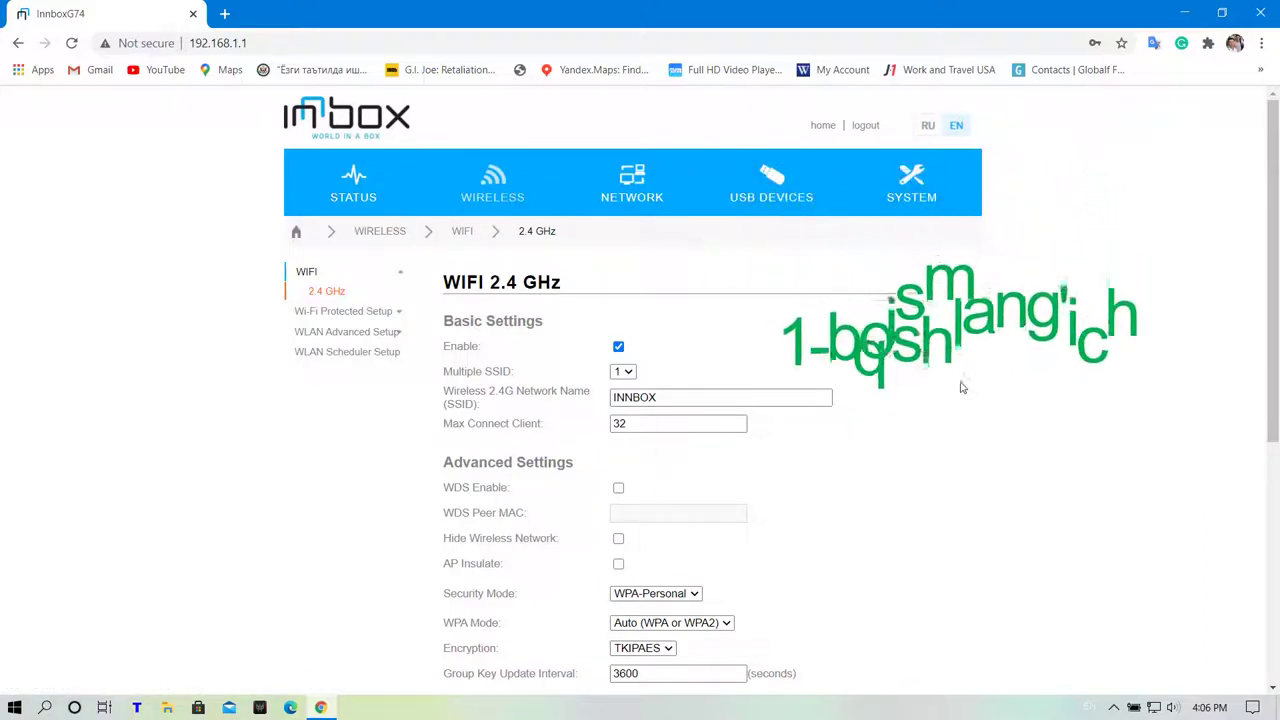
scroll(985, 410, "down", 2)
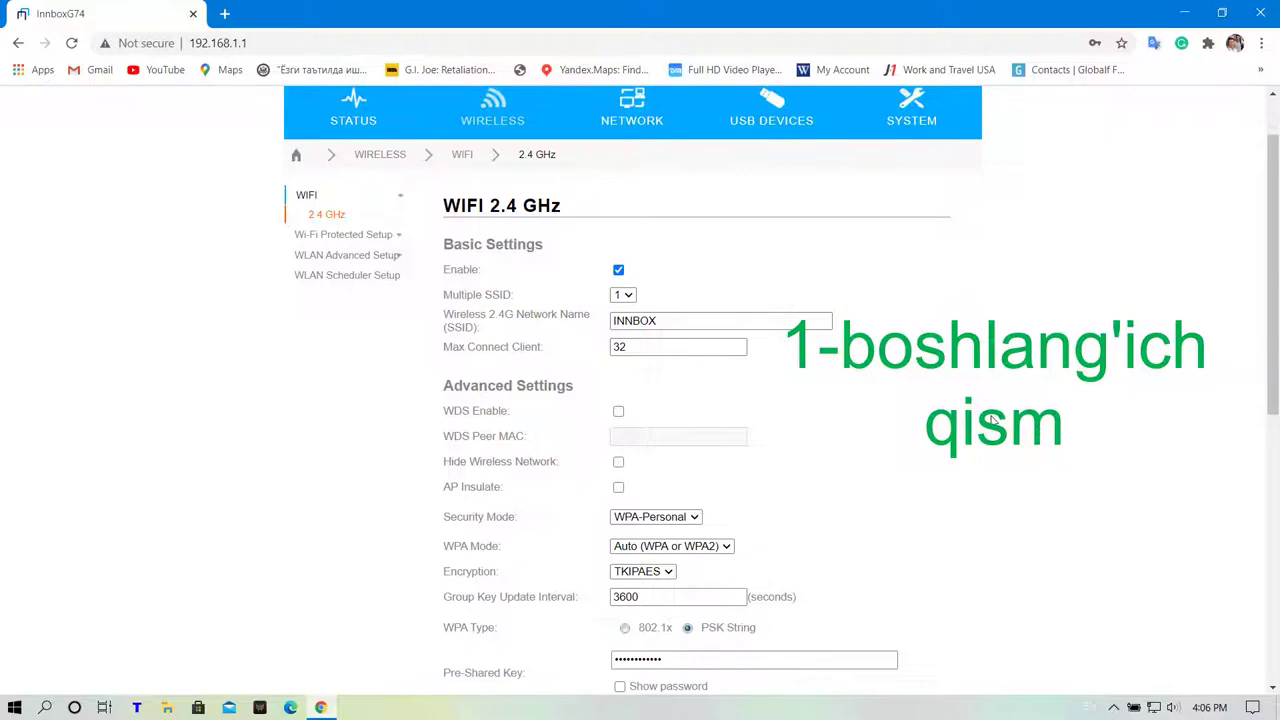
scroll(993, 421, "down", 2)
scroll(993, 421, "down", 1)
- Switch Security Mode to Open, then back to WPA-Personal
left_click(690, 401)
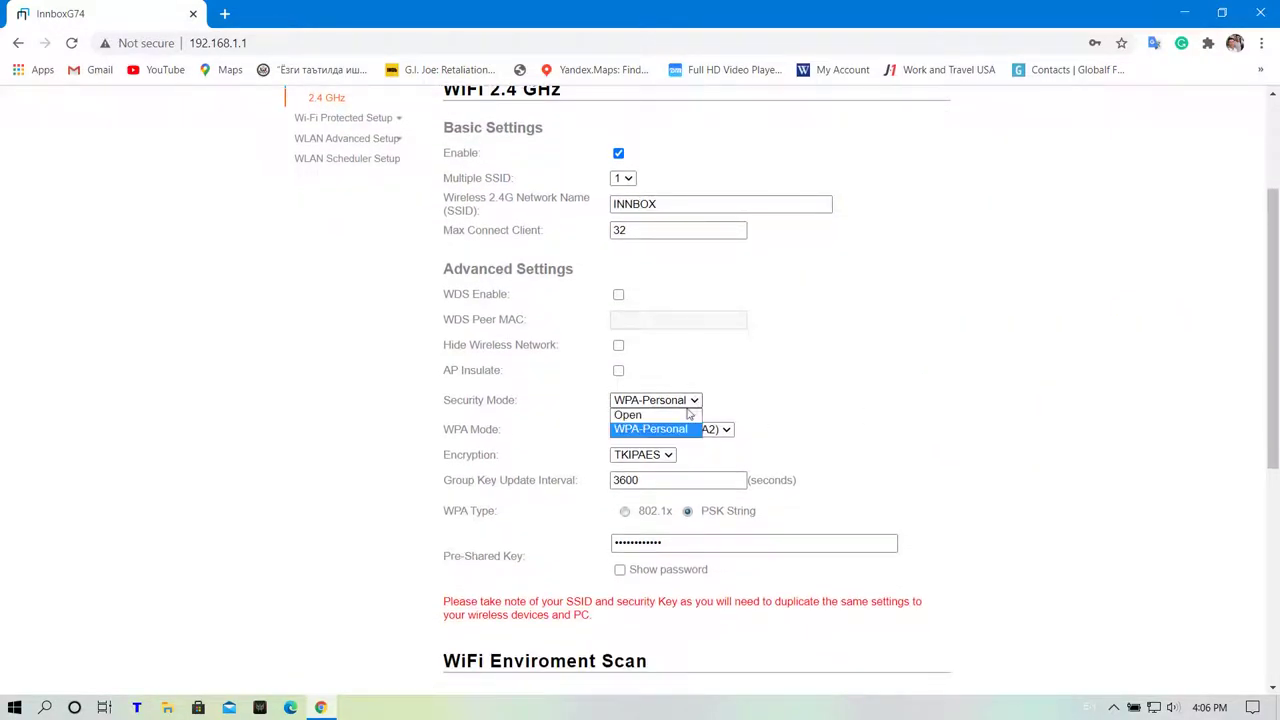
left_click(688, 414)
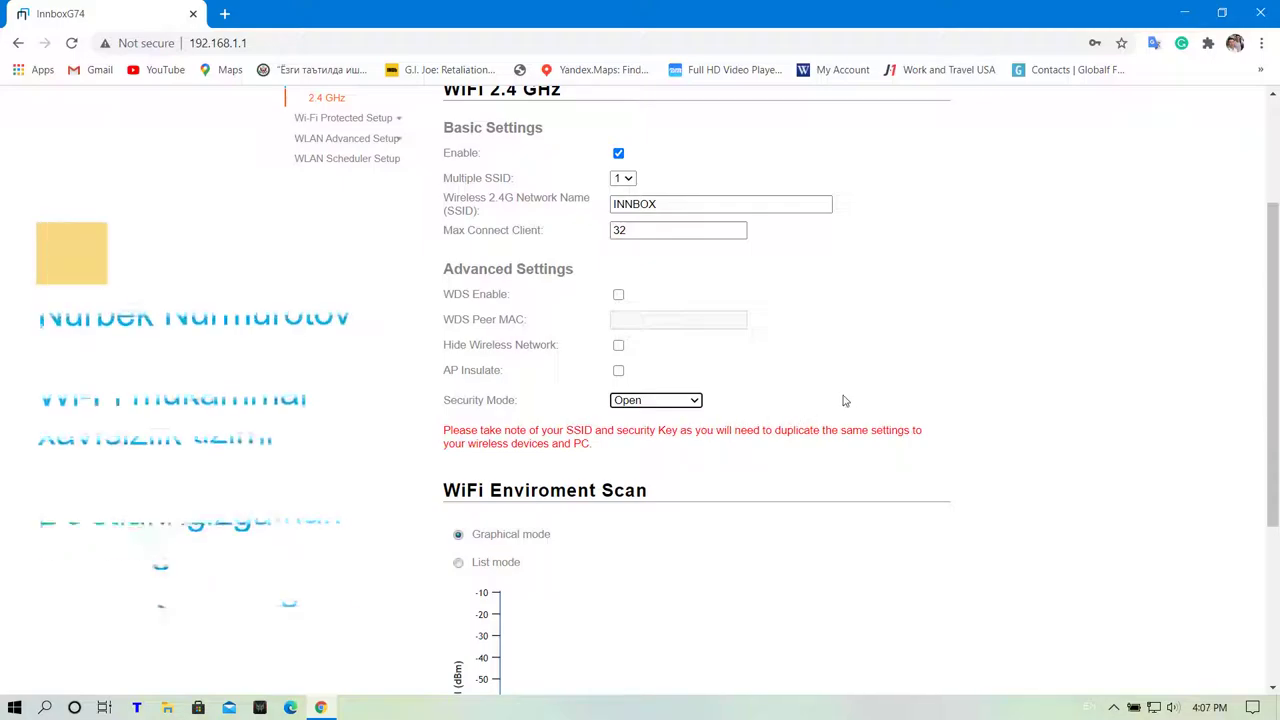
left_click(690, 401)
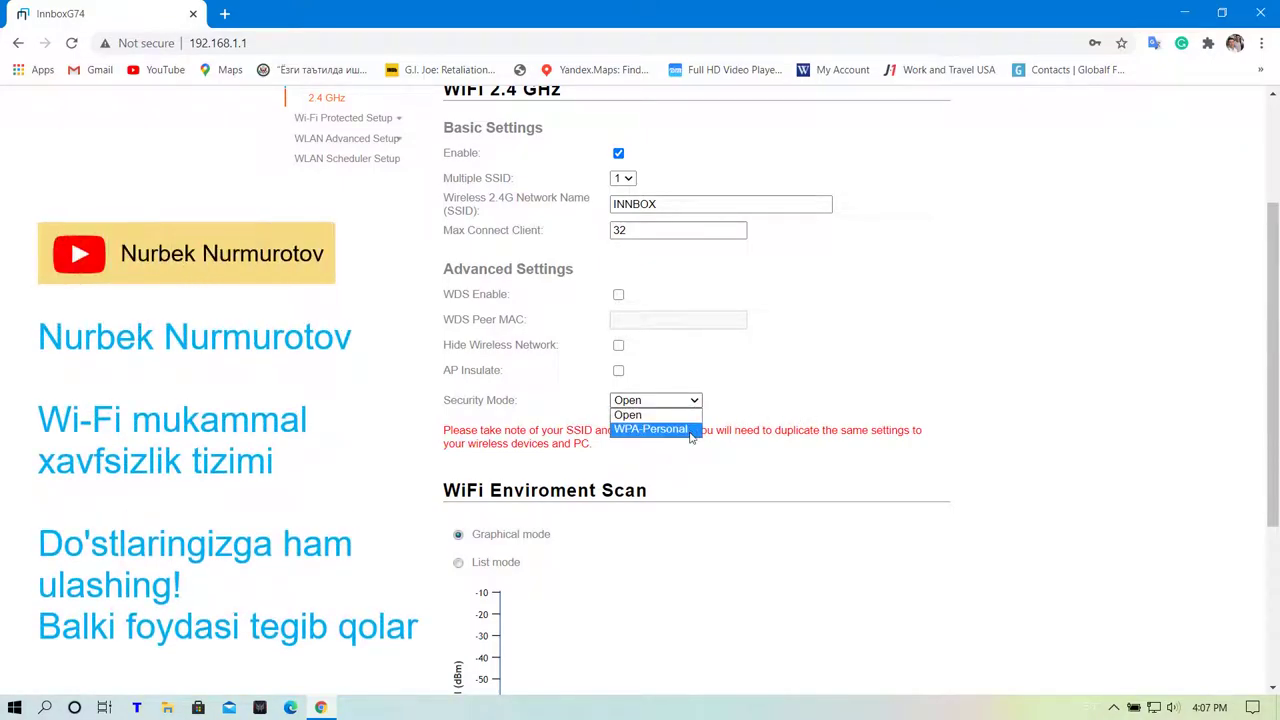
left_click(690, 429)
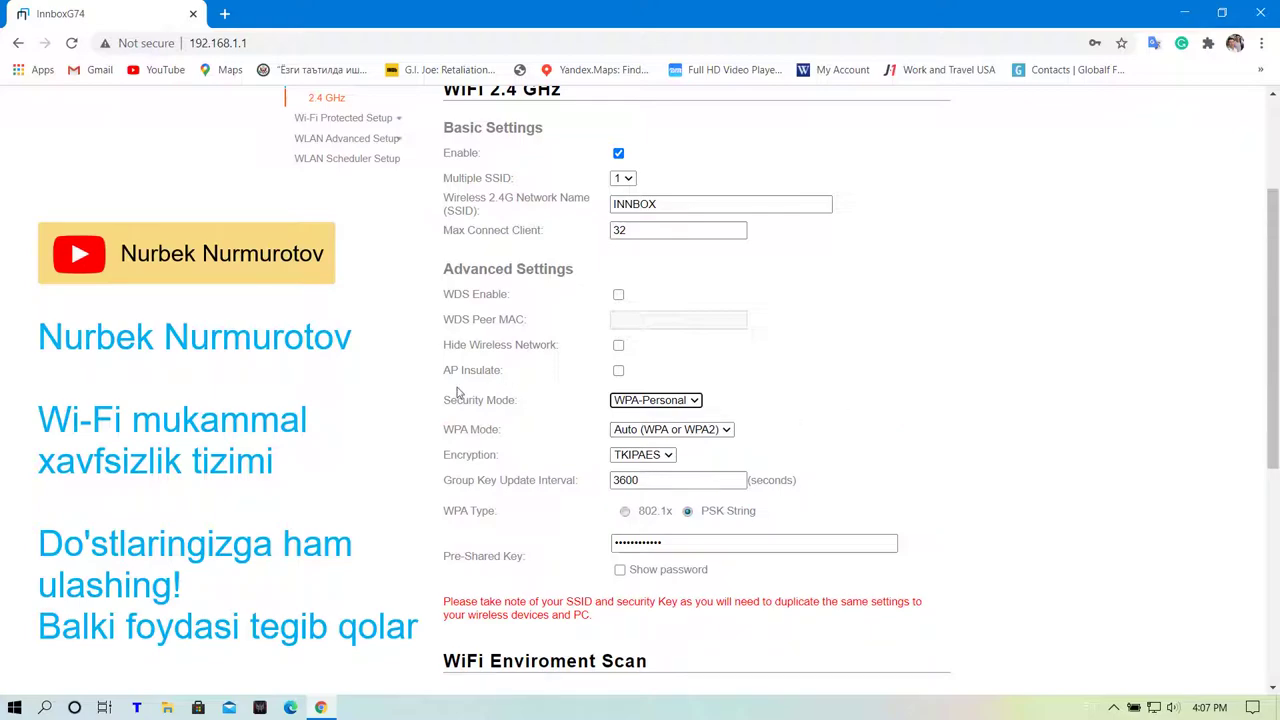
scroll(875, 426, "down", 1)
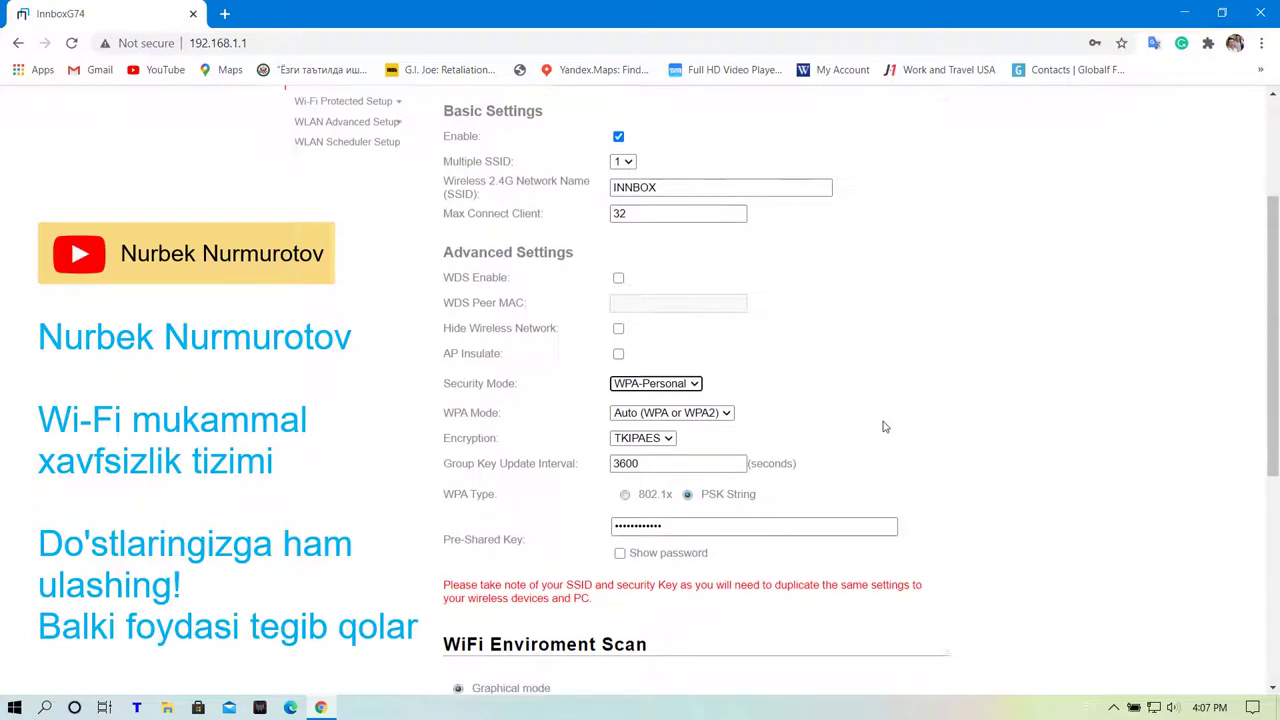
- Set WPA Mode to WPA2 Only so encryption changes to AES
left_click(726, 397)
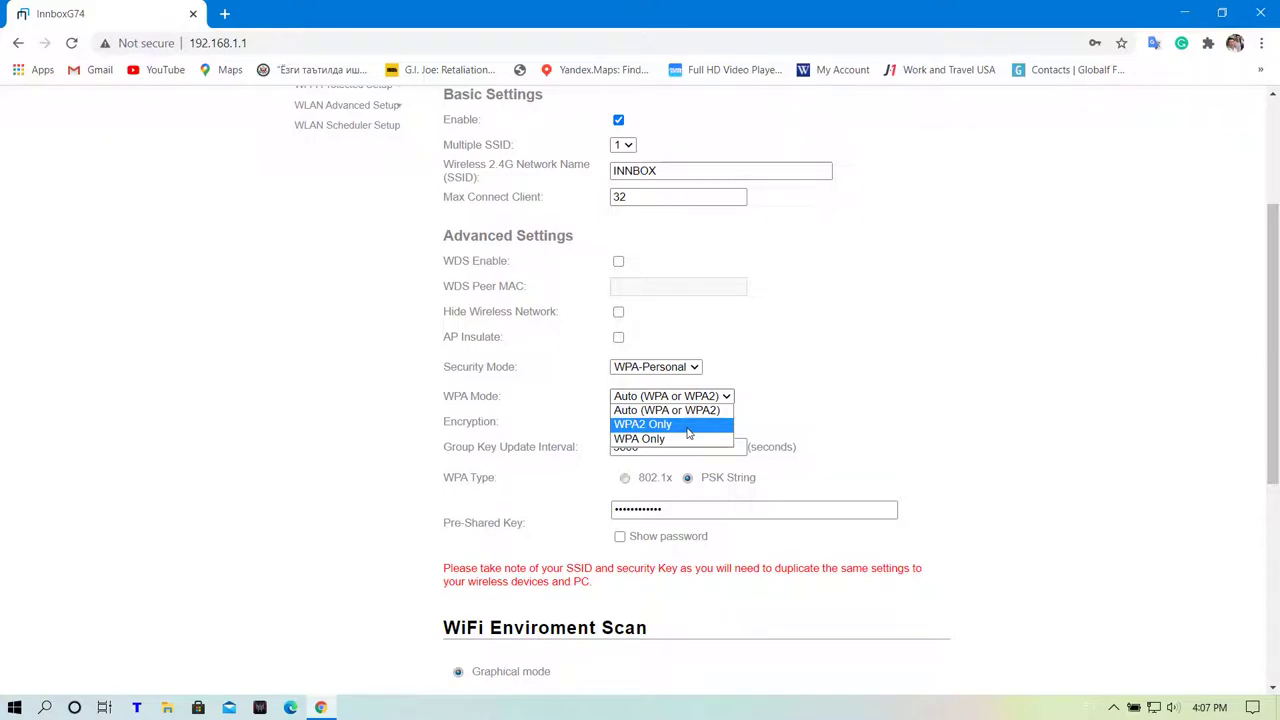
left_click(688, 432)
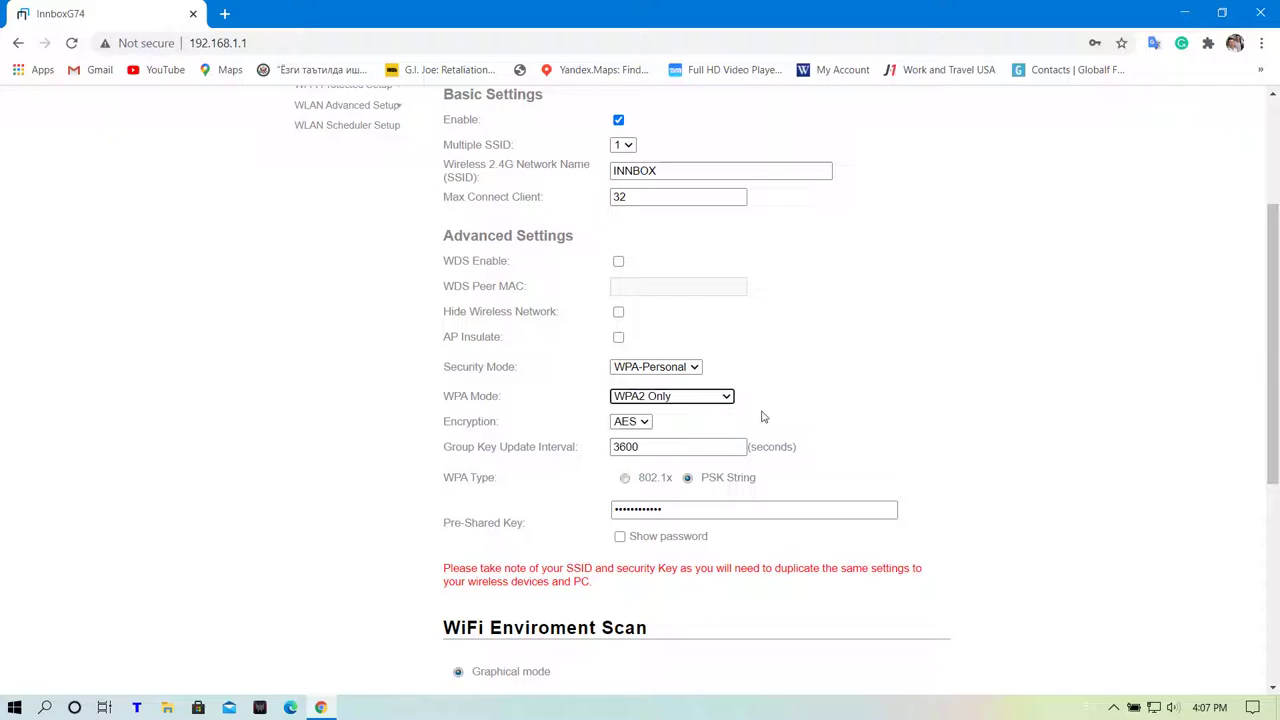
scroll(898, 426, "down", 1)
scroll(898, 426, "down", 1)
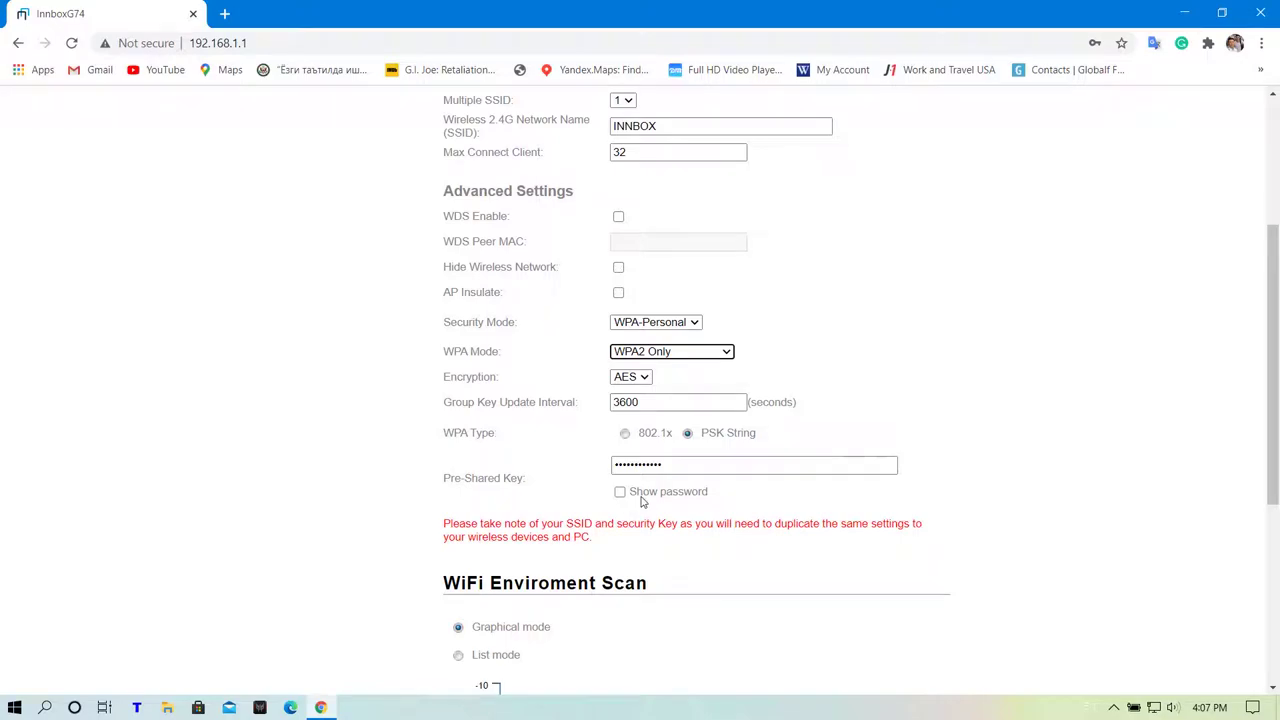
- Delete the old pre-shared key and show the key field as plain text
double_click(677, 463)
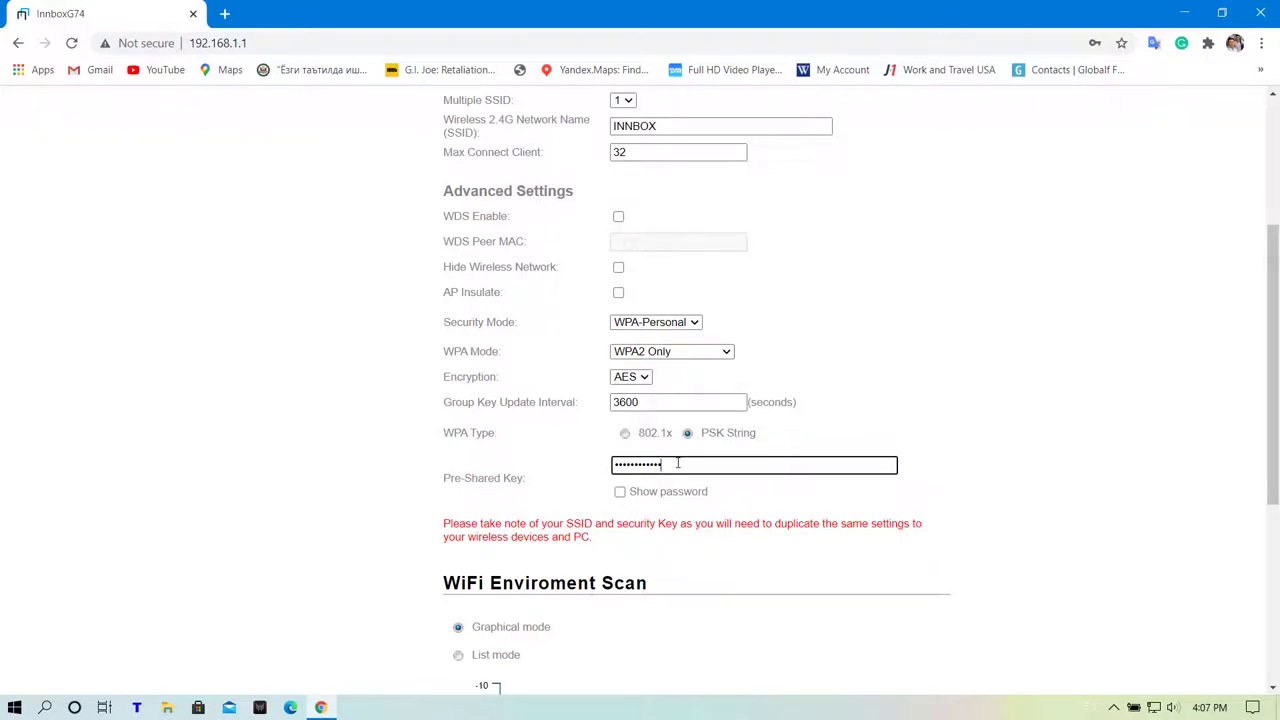
key("BackSpace")
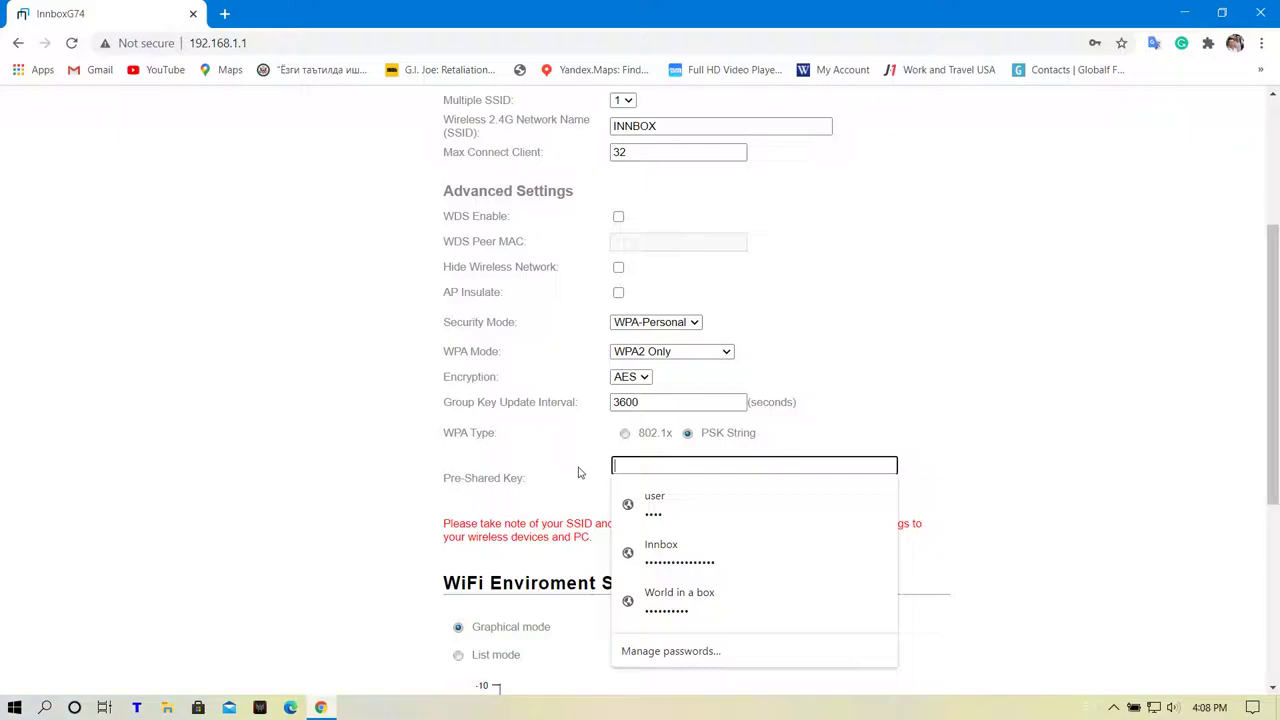
left_click(578, 472)
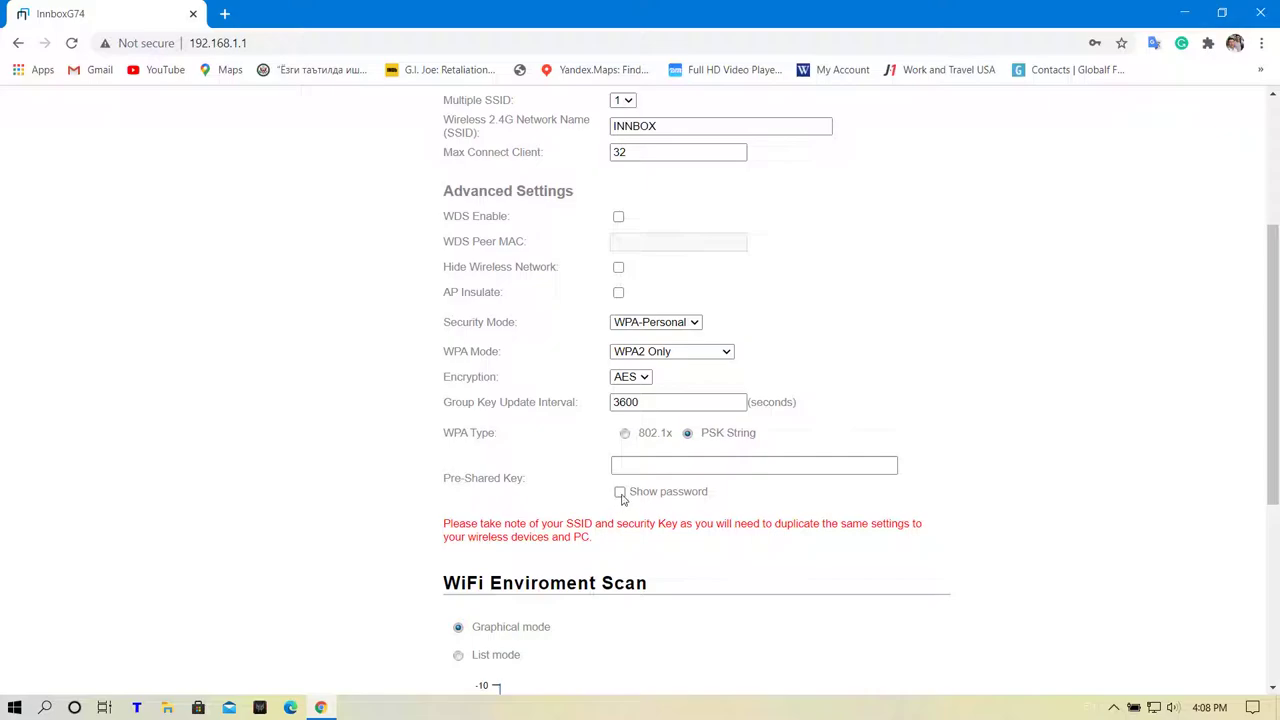
left_click(620, 493)
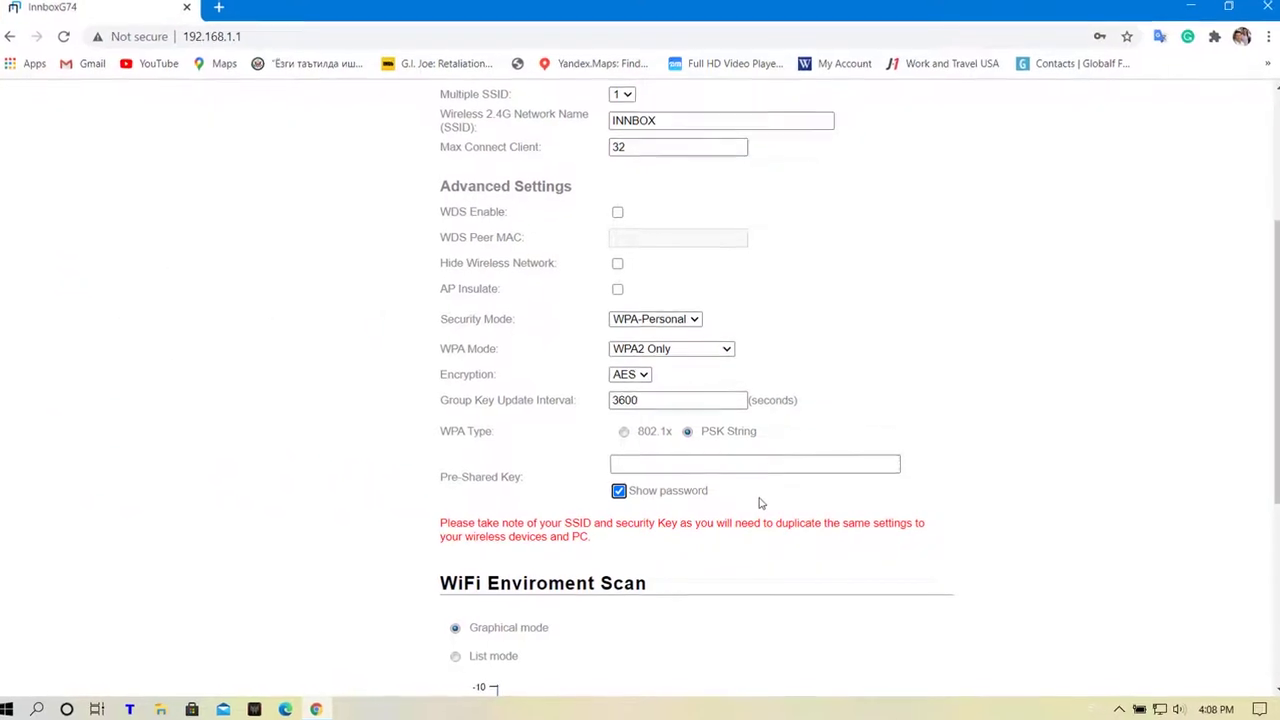
- Enter the new Wi-Fi pre-shared key in the Pre-Shared Key field
left_click(735, 451)
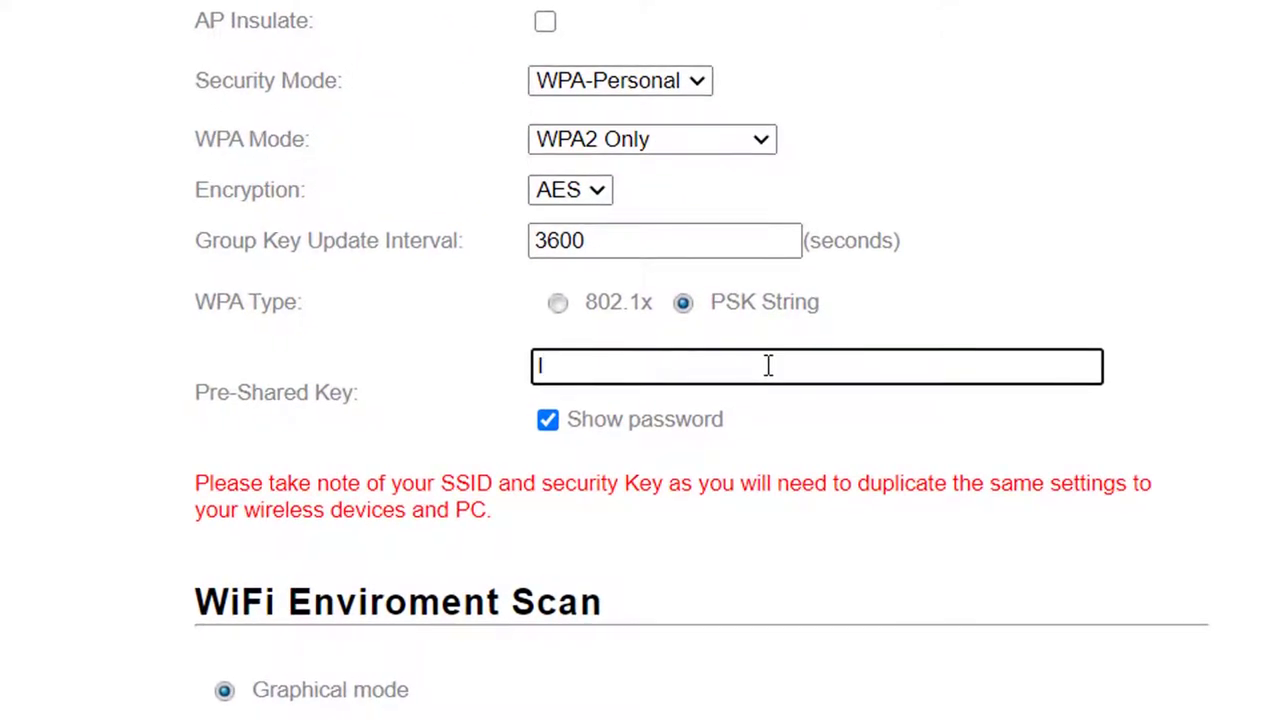
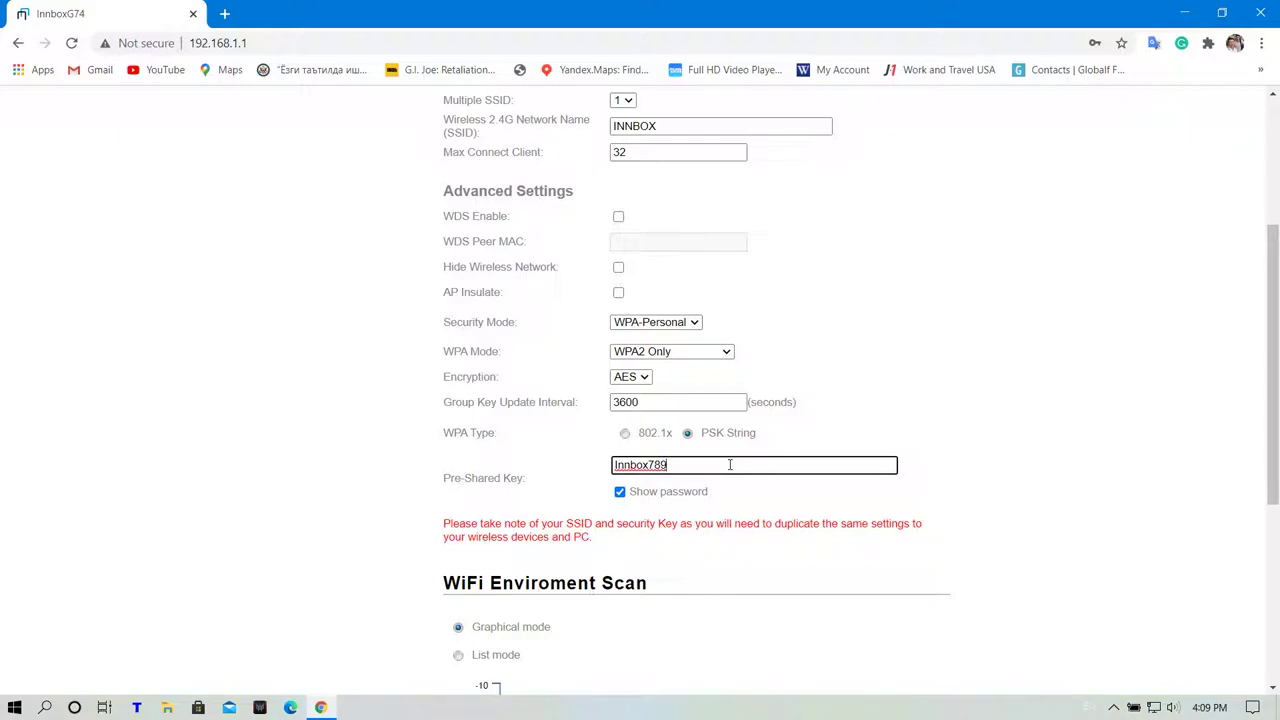
scroll(995, 477, "up", 3)
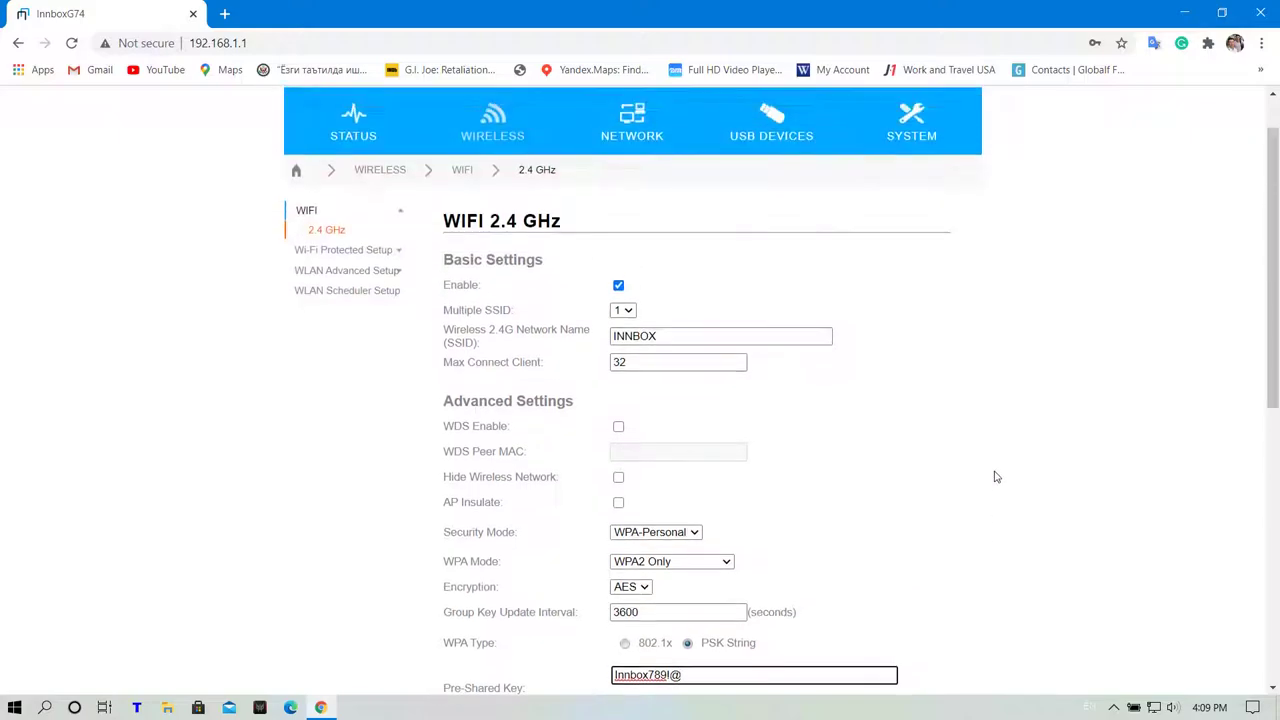
scroll(995, 477, "down", 2)
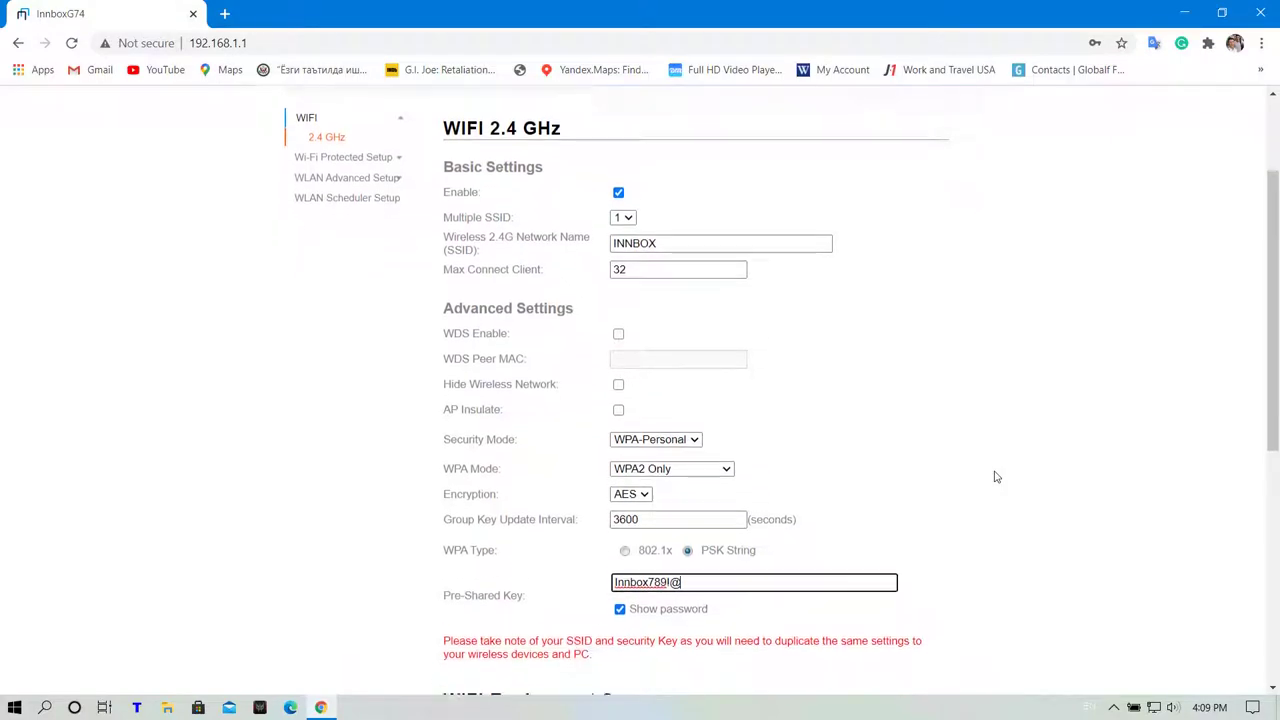
scroll(995, 477, "down", 2)
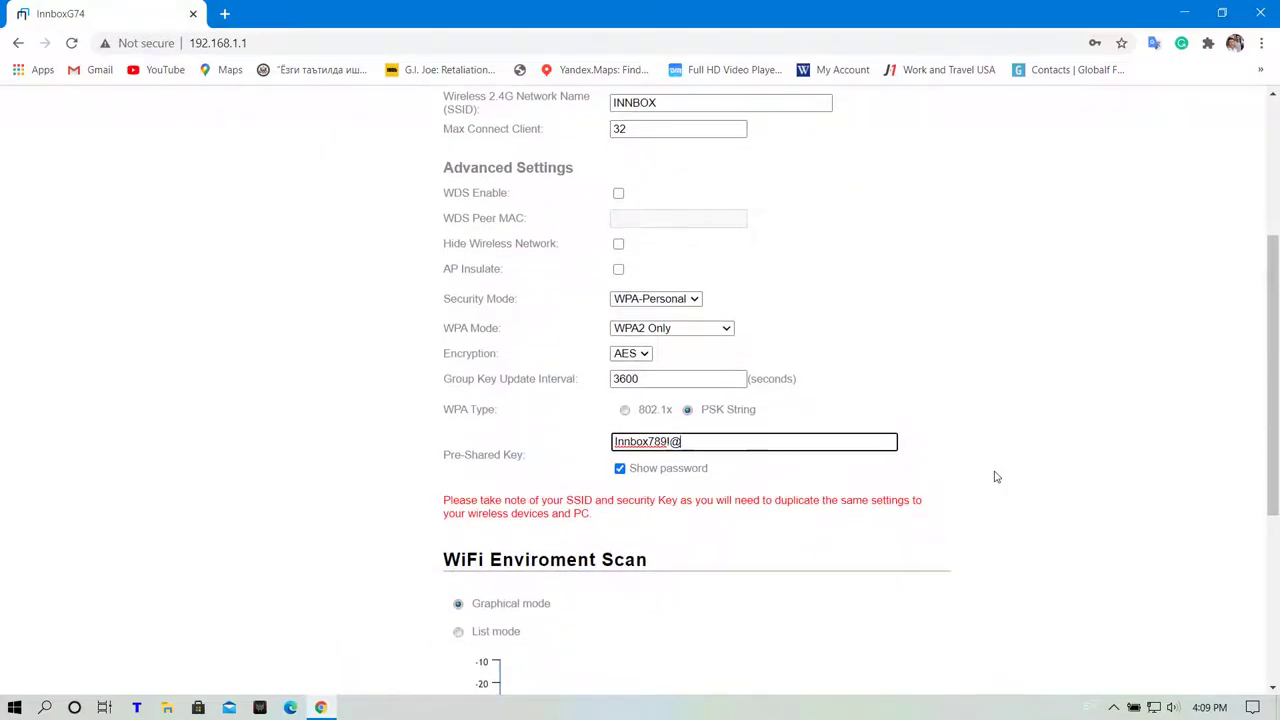
scroll(995, 477, "up", 1)
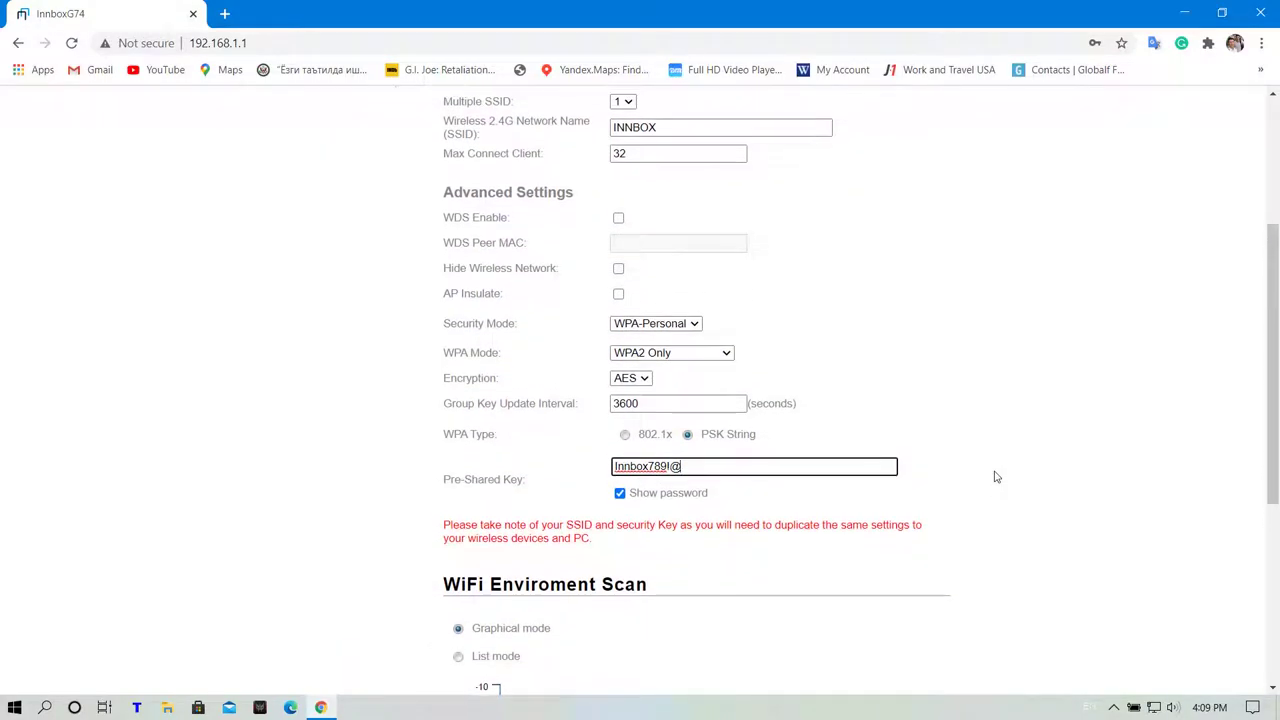
scroll(995, 477, "down", 2)
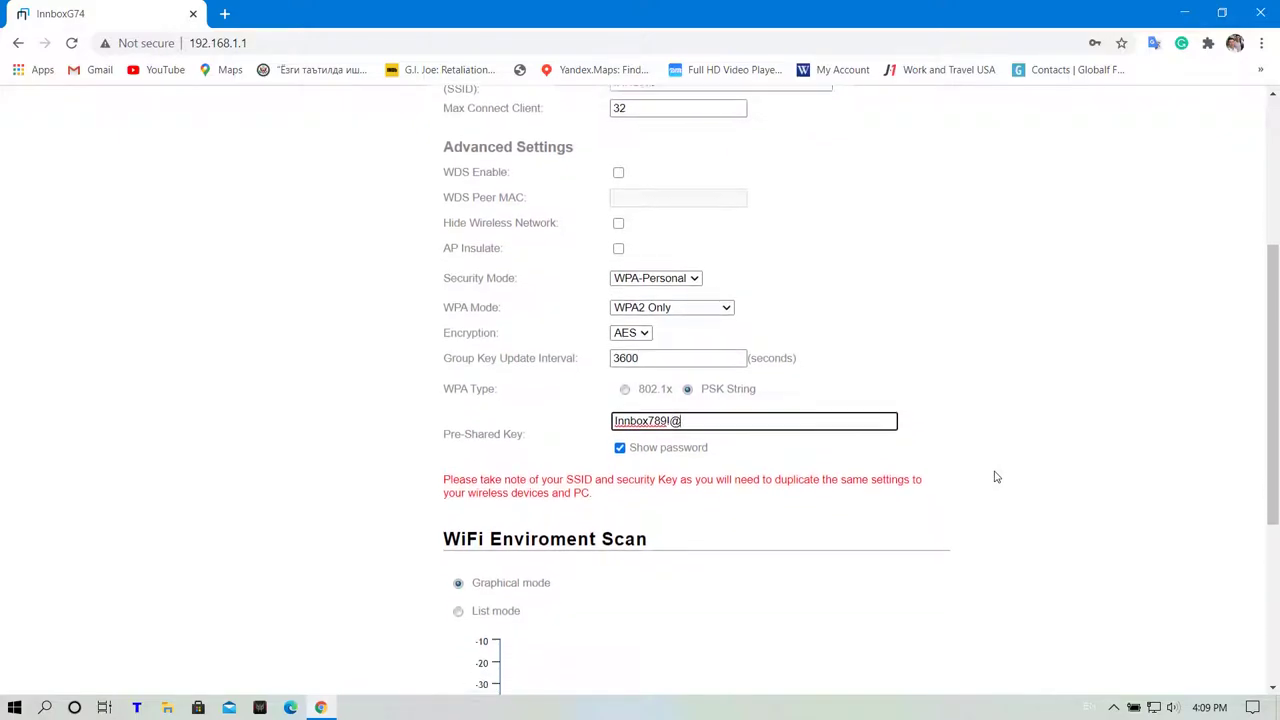
scroll(995, 477, "down", 2)
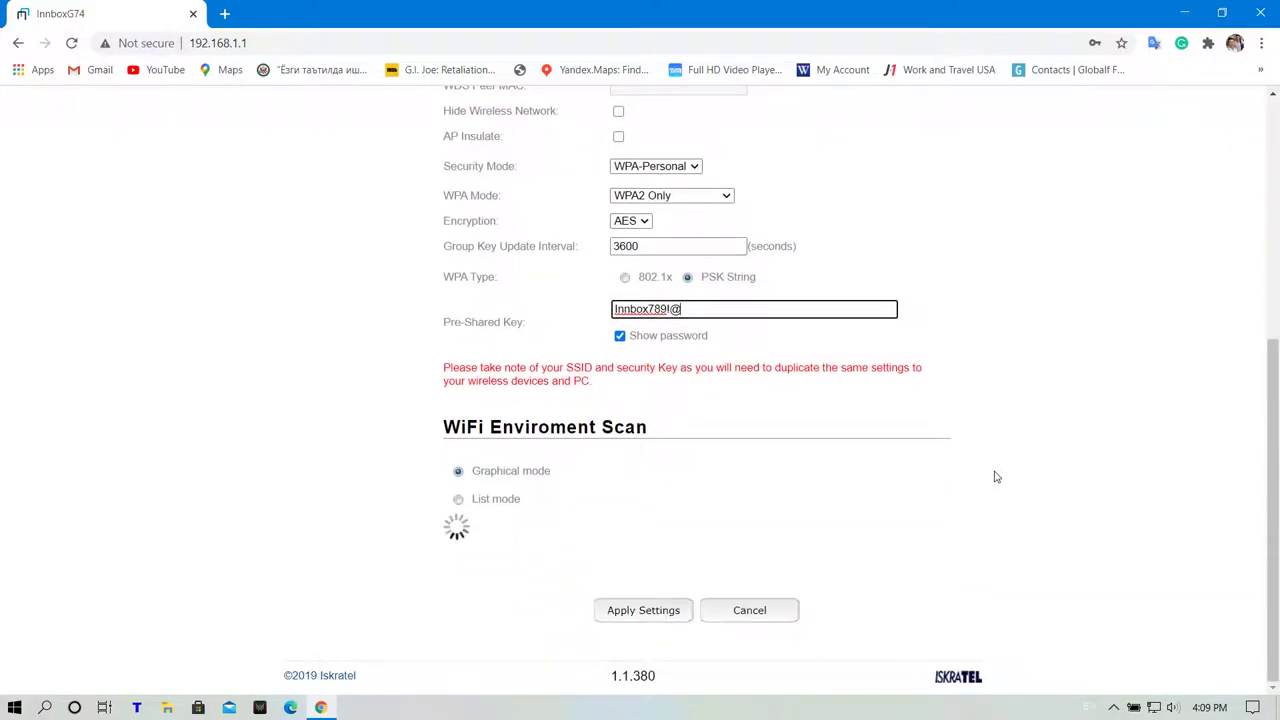
scroll(995, 477, "up", 1)
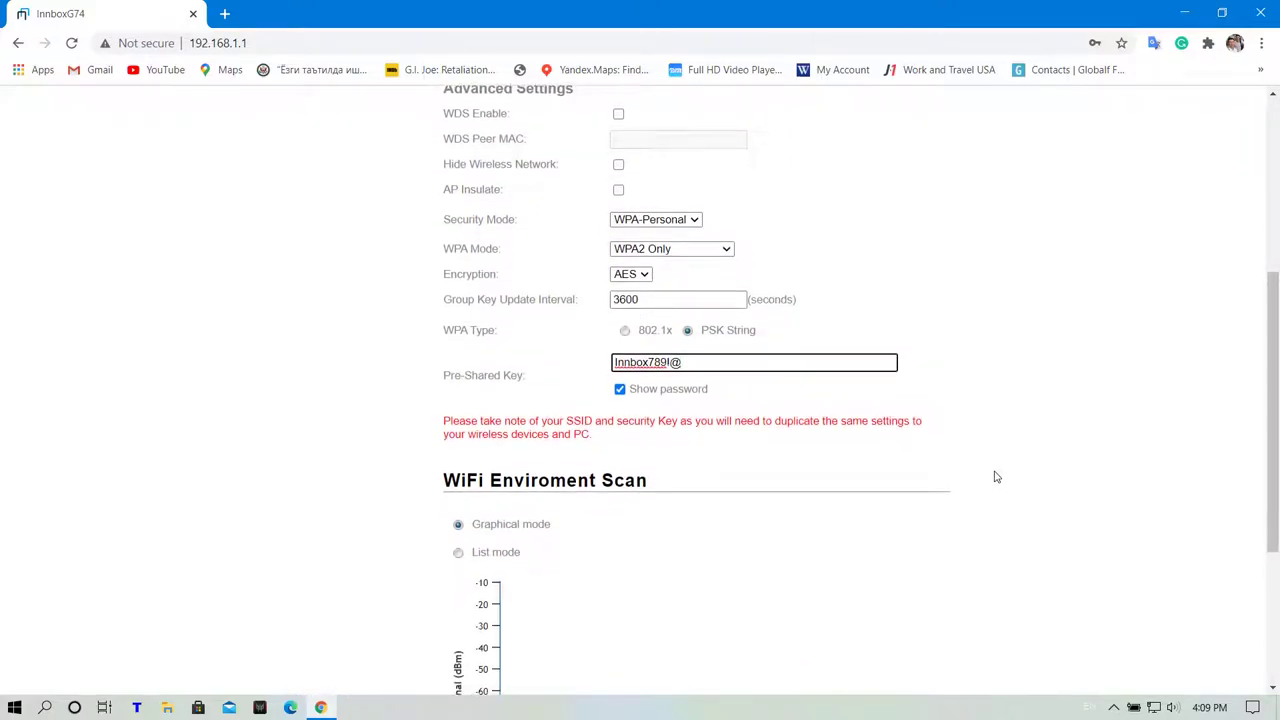
scroll(995, 477, "down", 1)
scroll(995, 477, "down", 3)
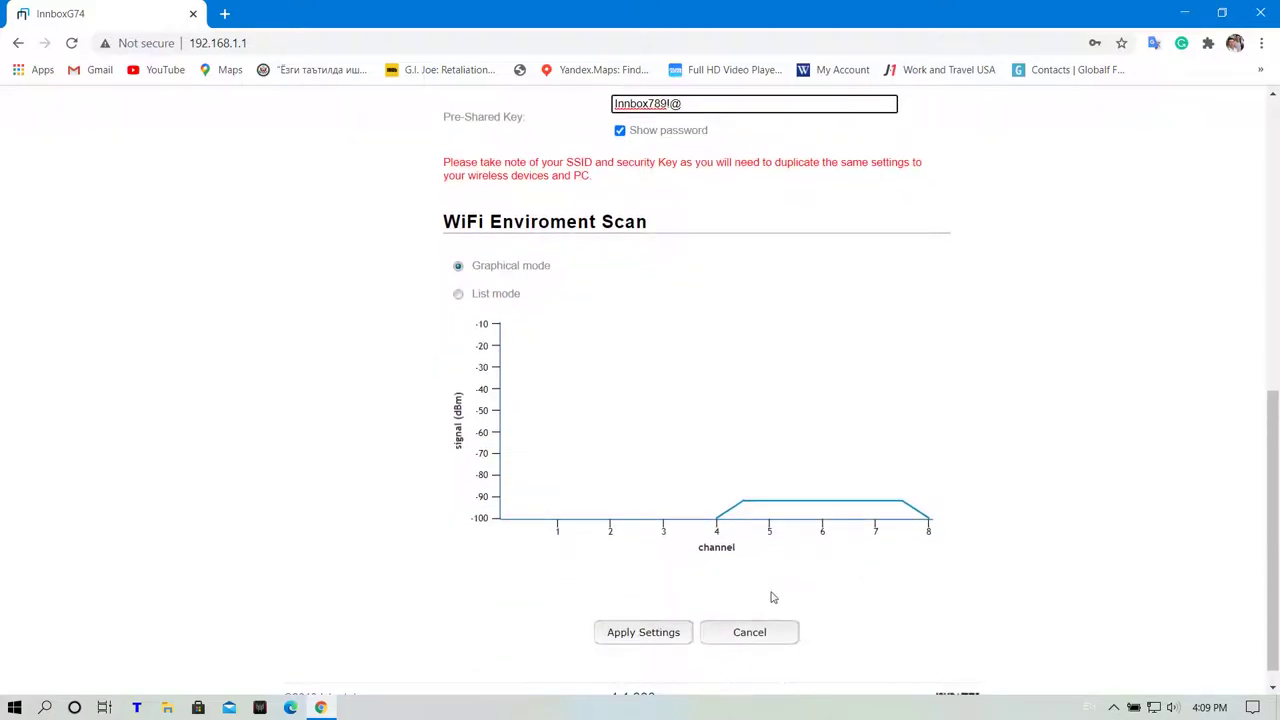
scroll(1024, 472, "up", 1)
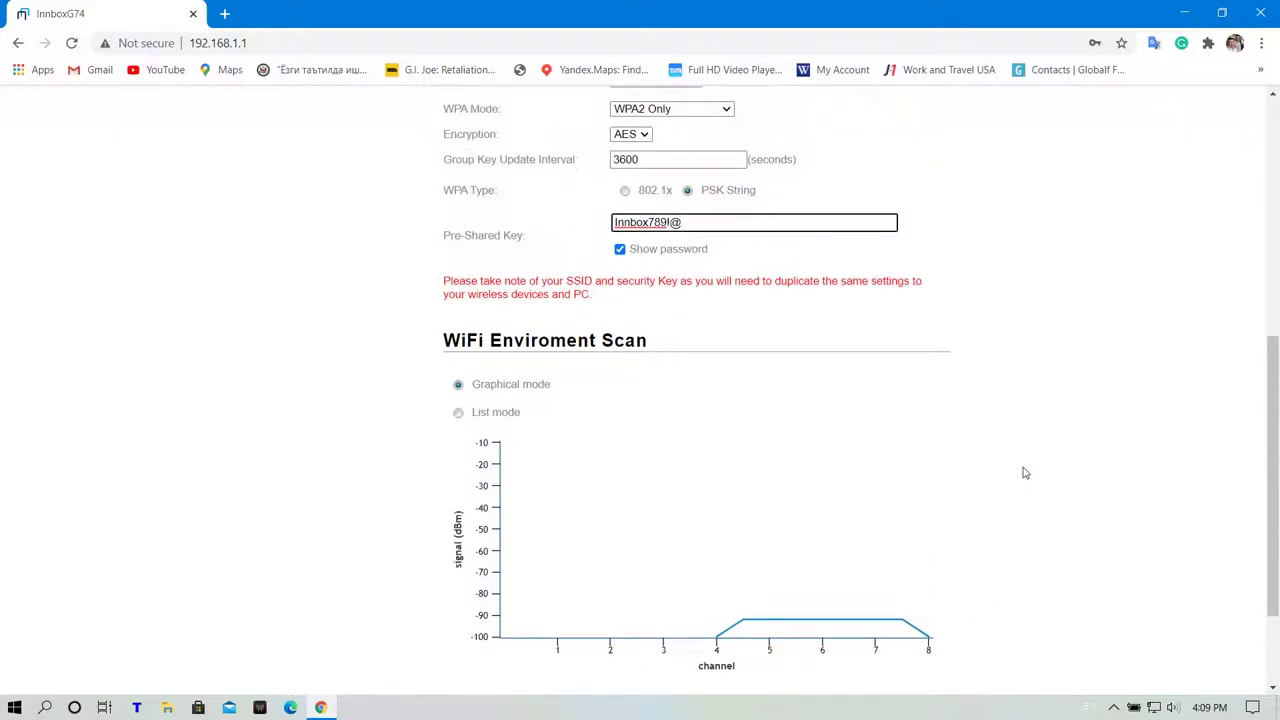
scroll(1024, 472, "up", 2)
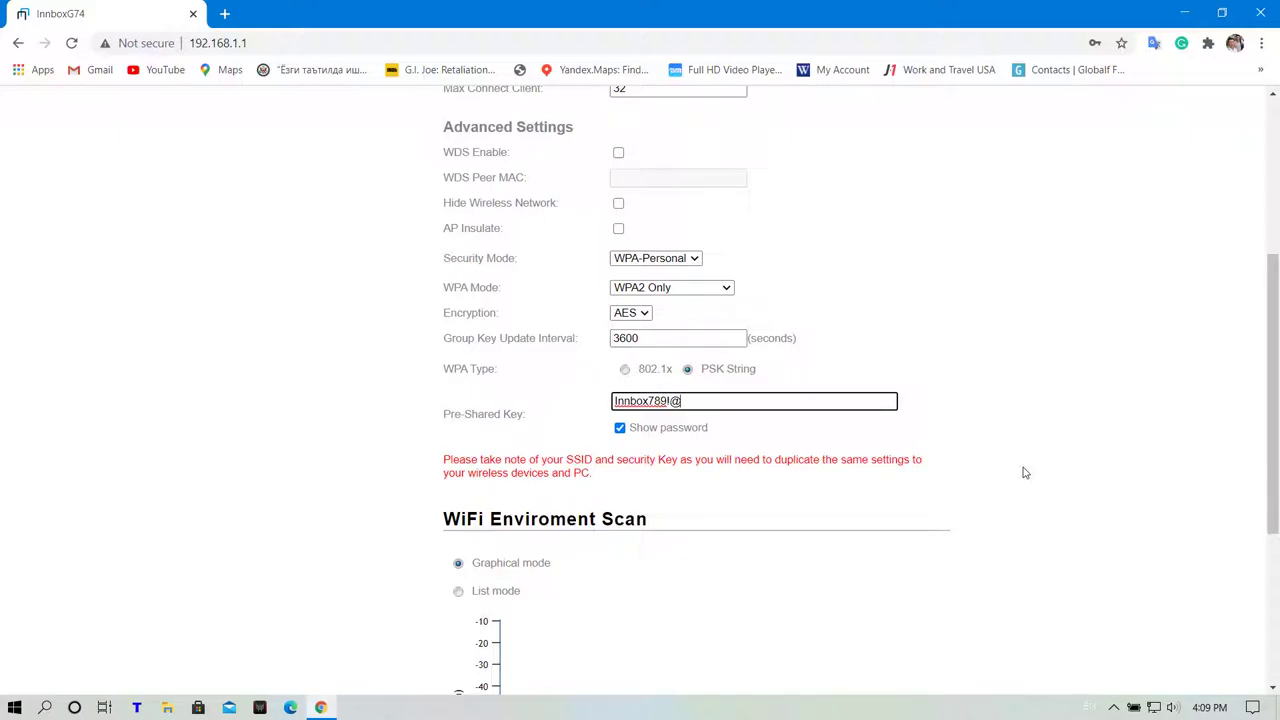
scroll(1024, 472, "up", 2)
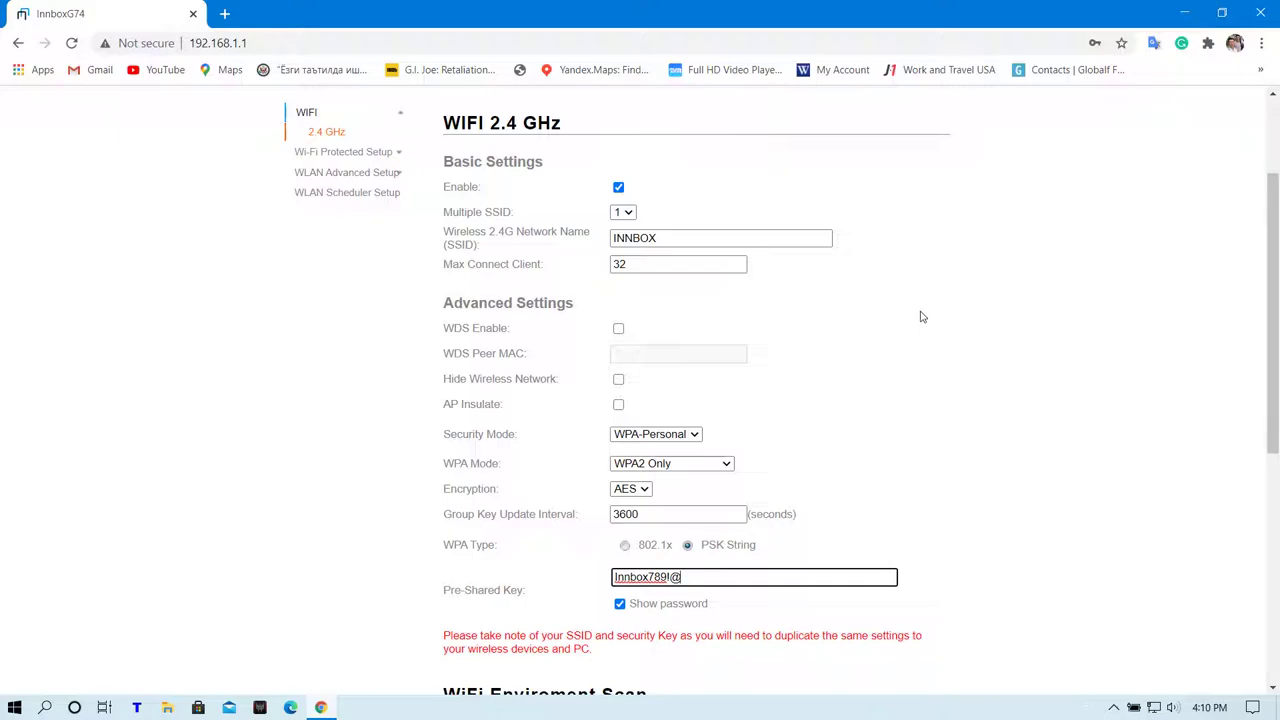
scroll(920, 316, "down", 3)
scroll(922, 316, "up", 5)
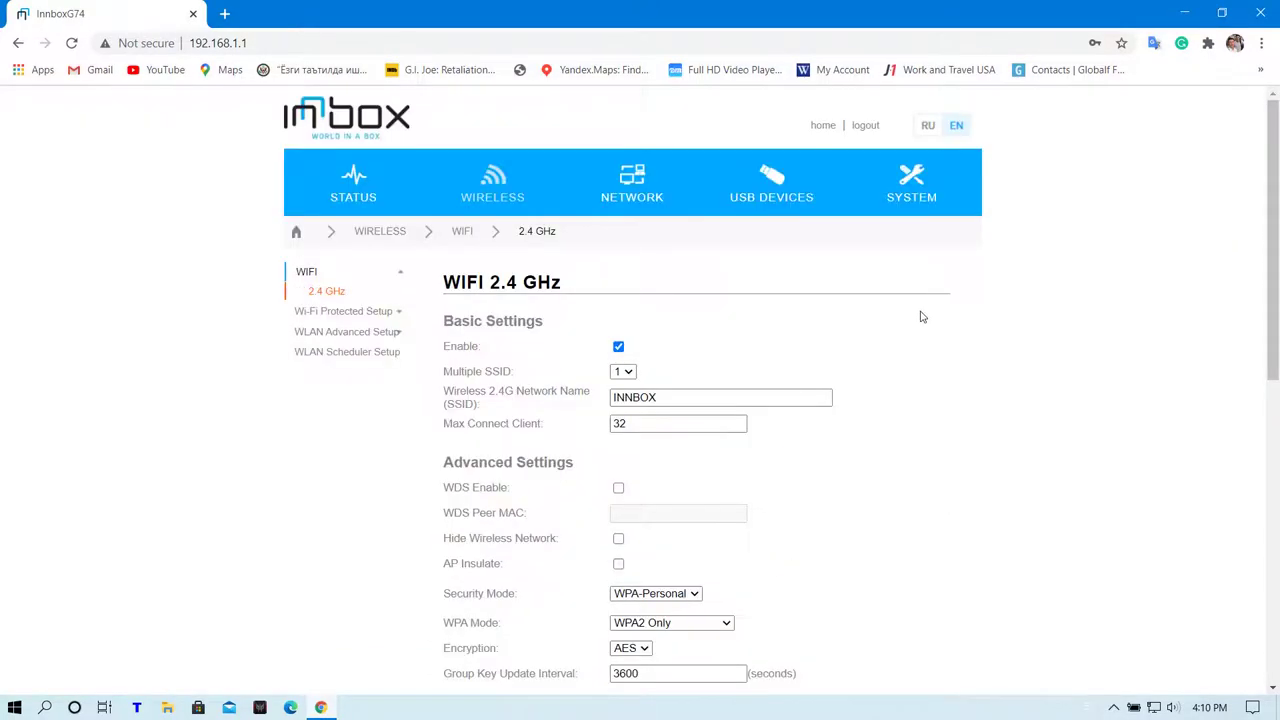
scroll(922, 316, "down", 3)
scroll(922, 316, "up", 3)
- On the Wi-Fi Protected Setup 2.4G page, switch the Enabled toggle off
left_click(392, 316)
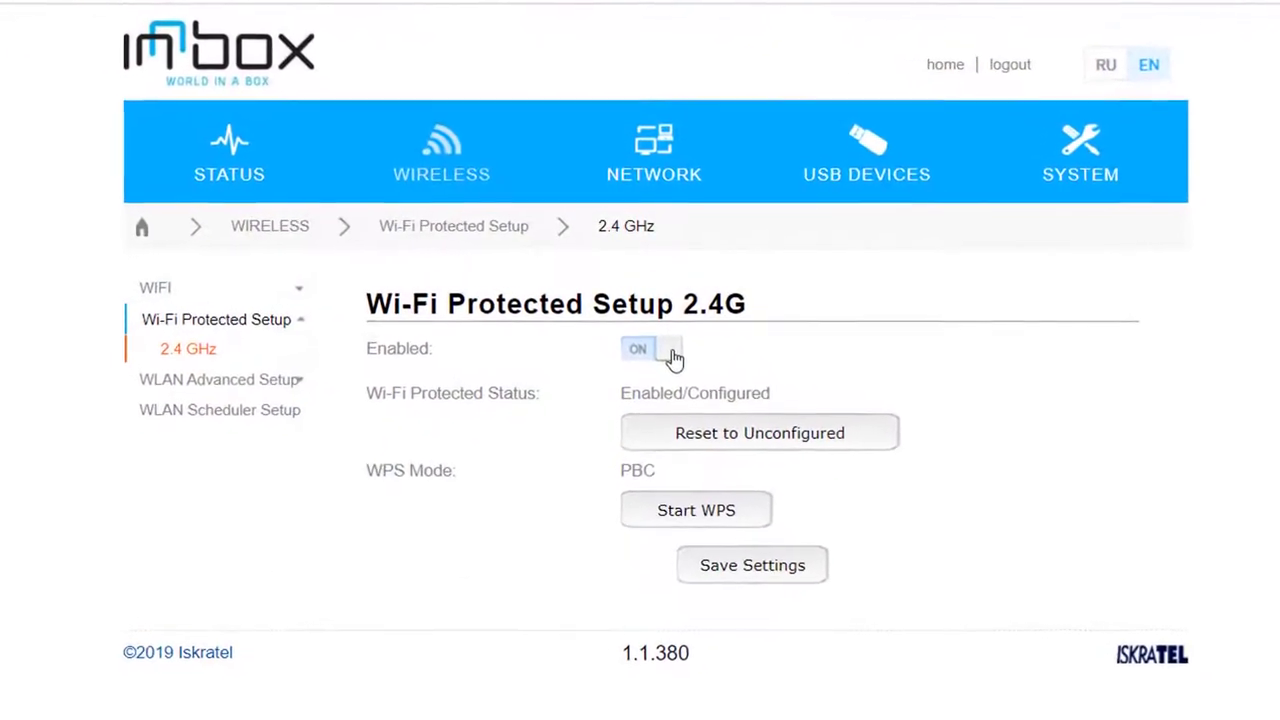
left_click(666, 345)
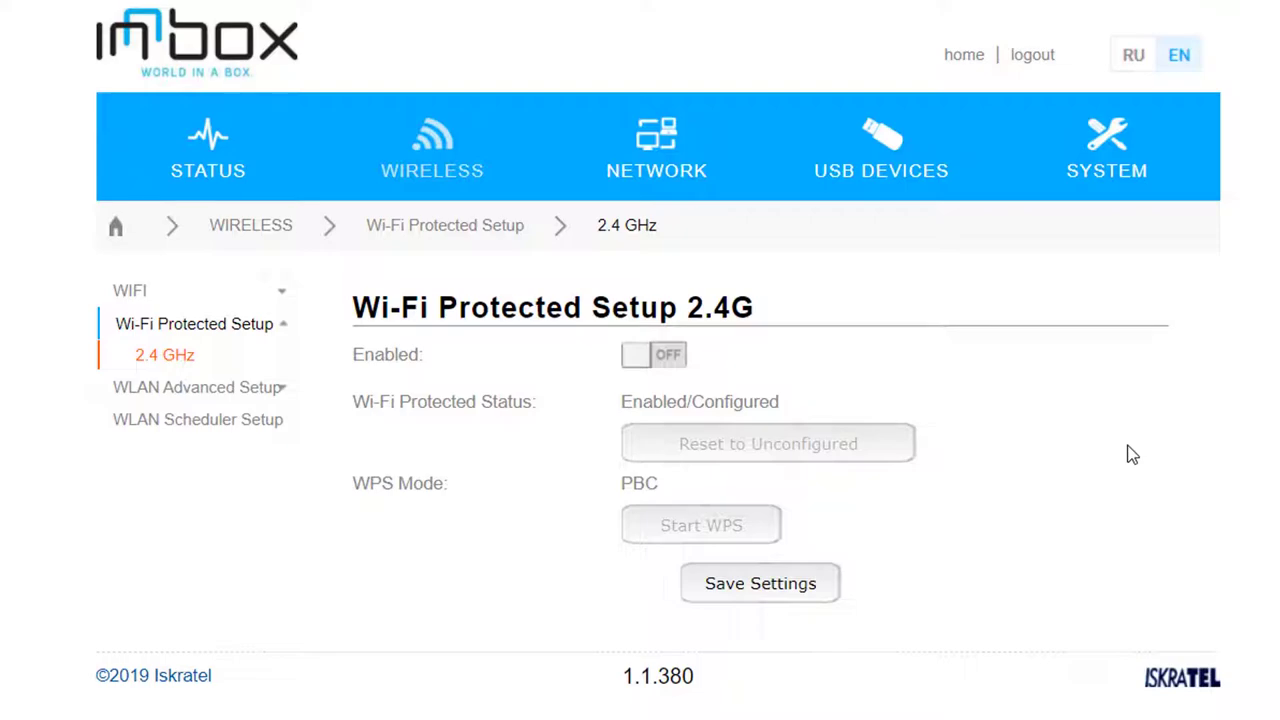
- Save the settings so WPS status reads Disabled/Configured
left_click(808, 586)
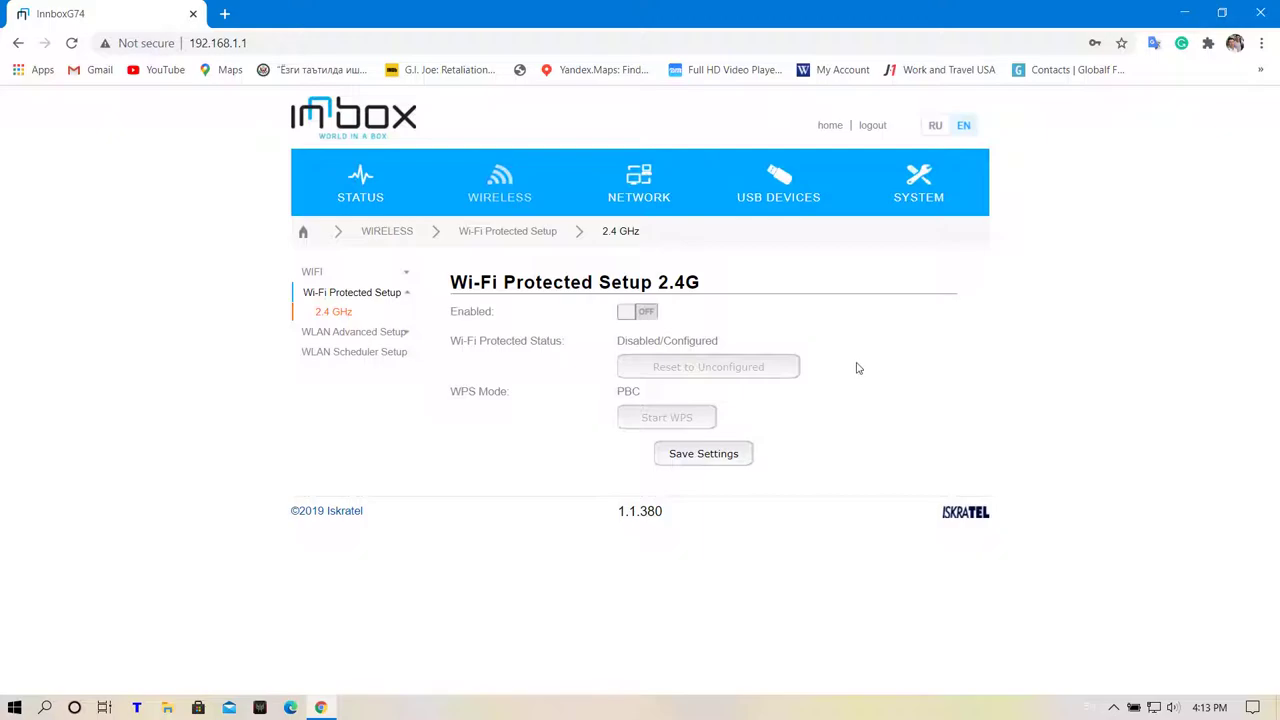
- Look at the NETWORK MAC Filter page, then open the SYSTEM Users page
left_click(657, 205)
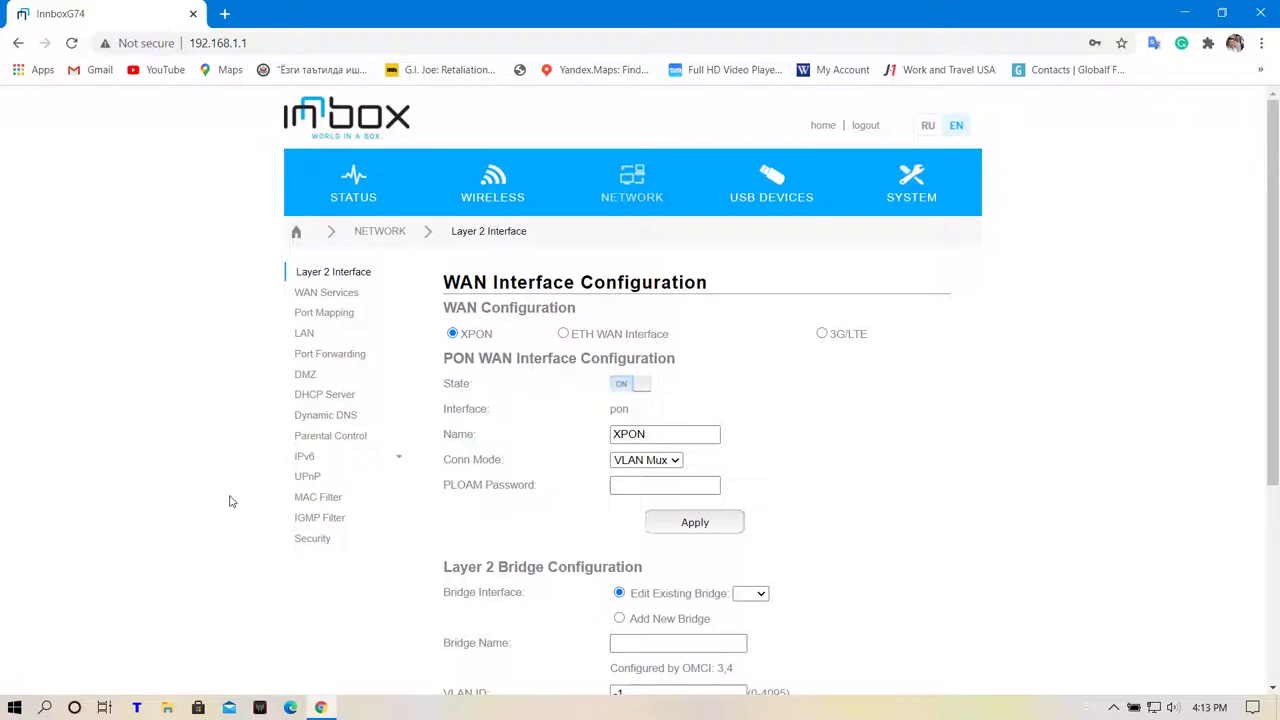
left_click(316, 497)
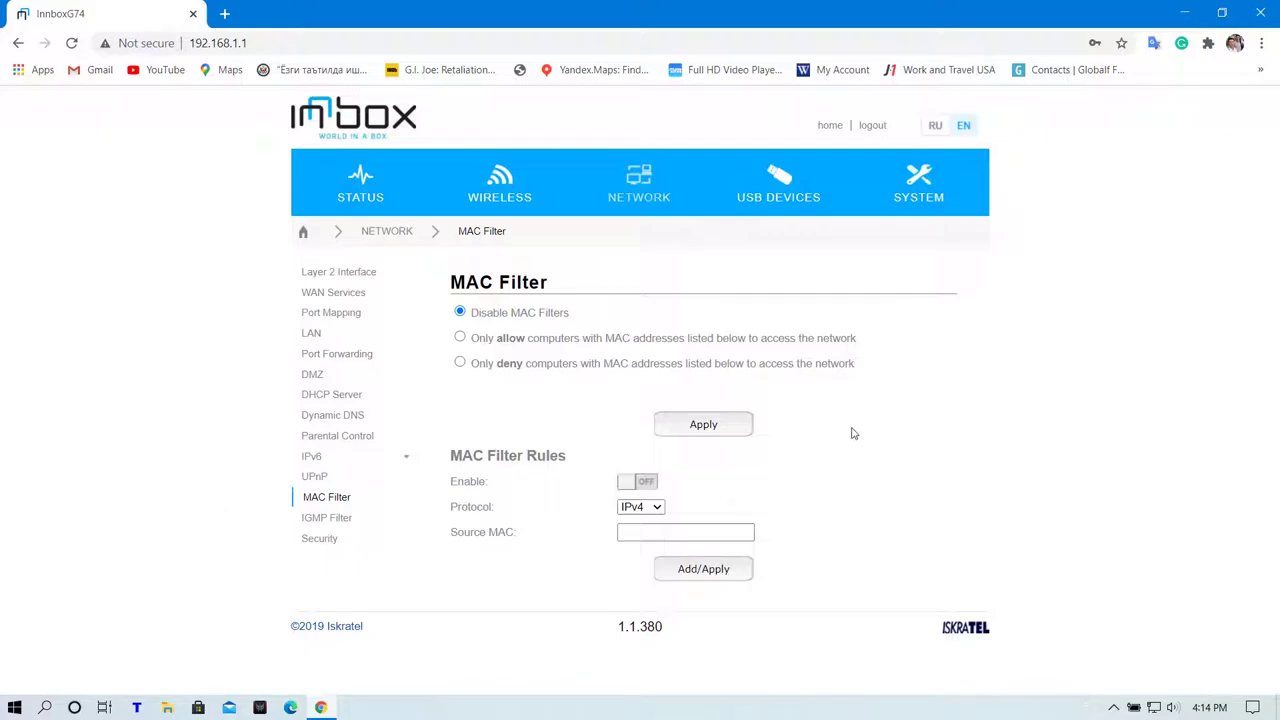
left_click(925, 197)
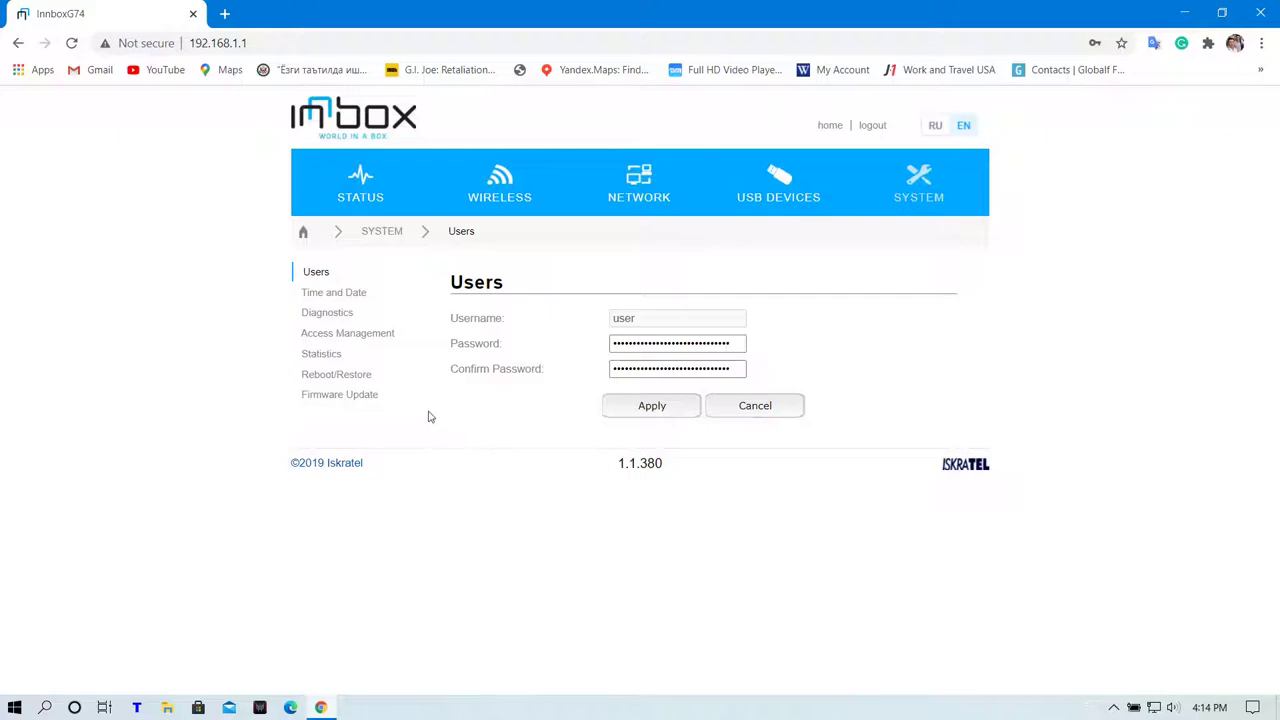
- Show the Firmware Update page listing firmware 1.1.380 built 2019-05-25
left_click(379, 399)
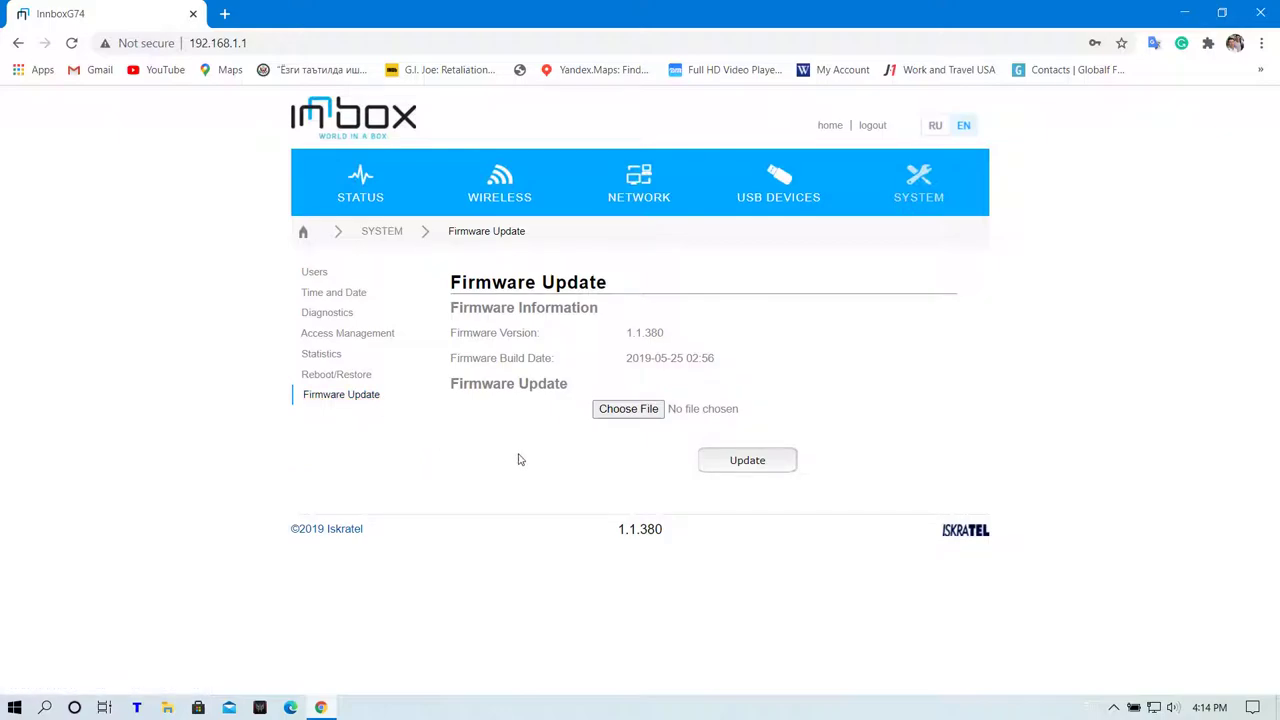